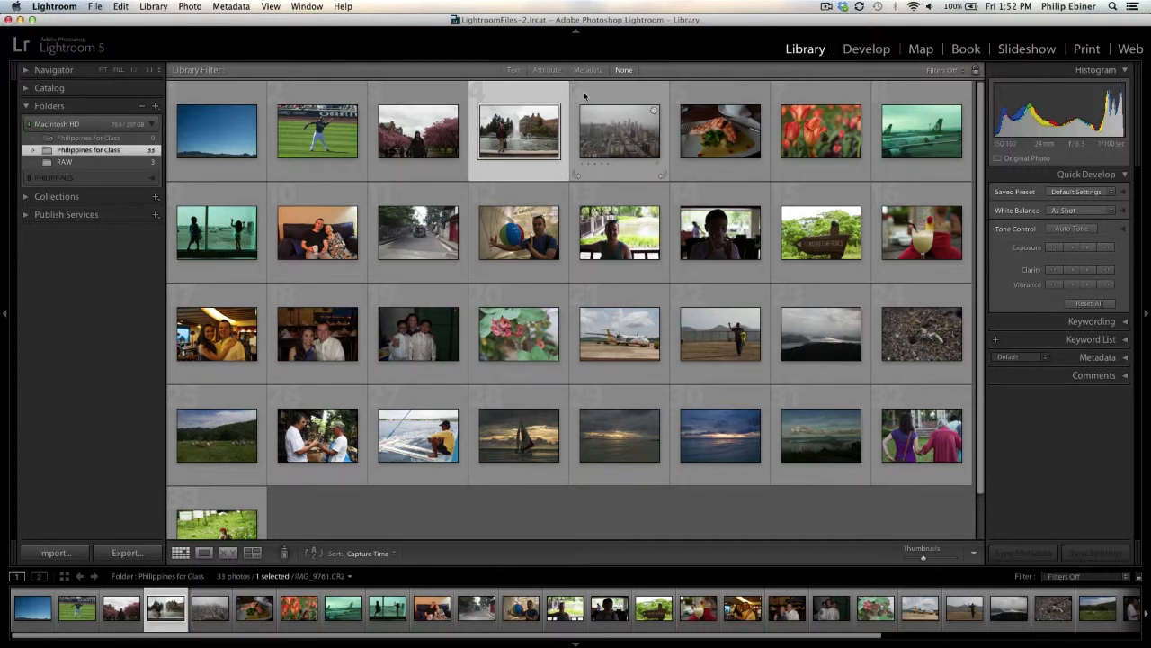
Open the orange tulip photo in the Develop module, ready for editing
left_click(867, 50)
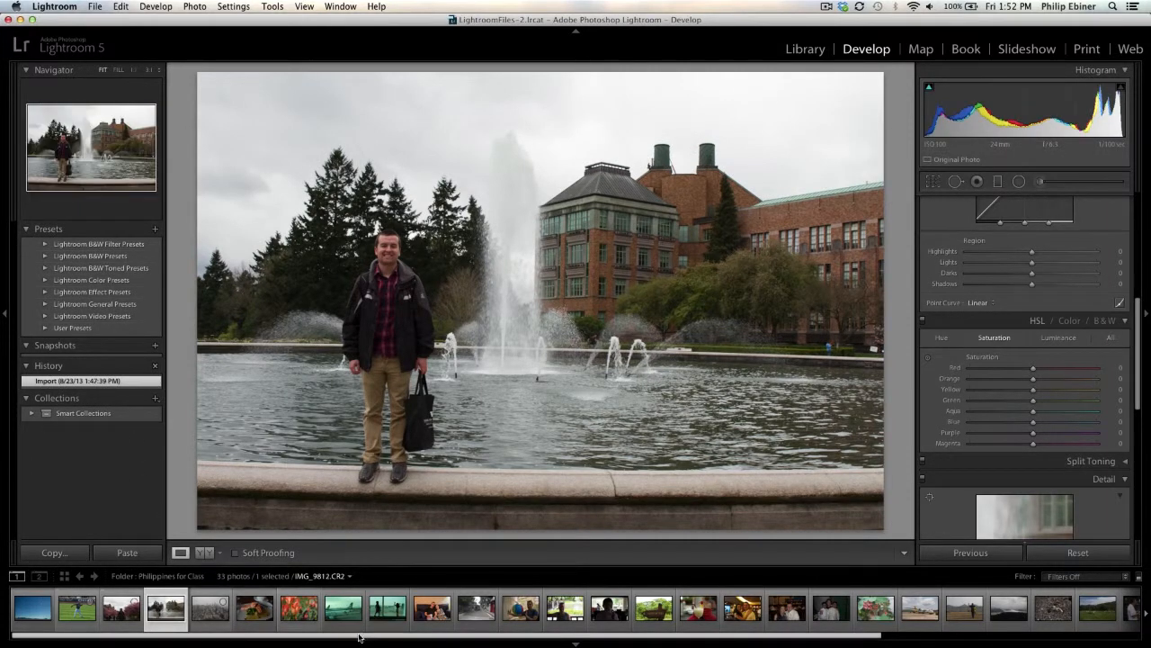
left_click(245, 605)
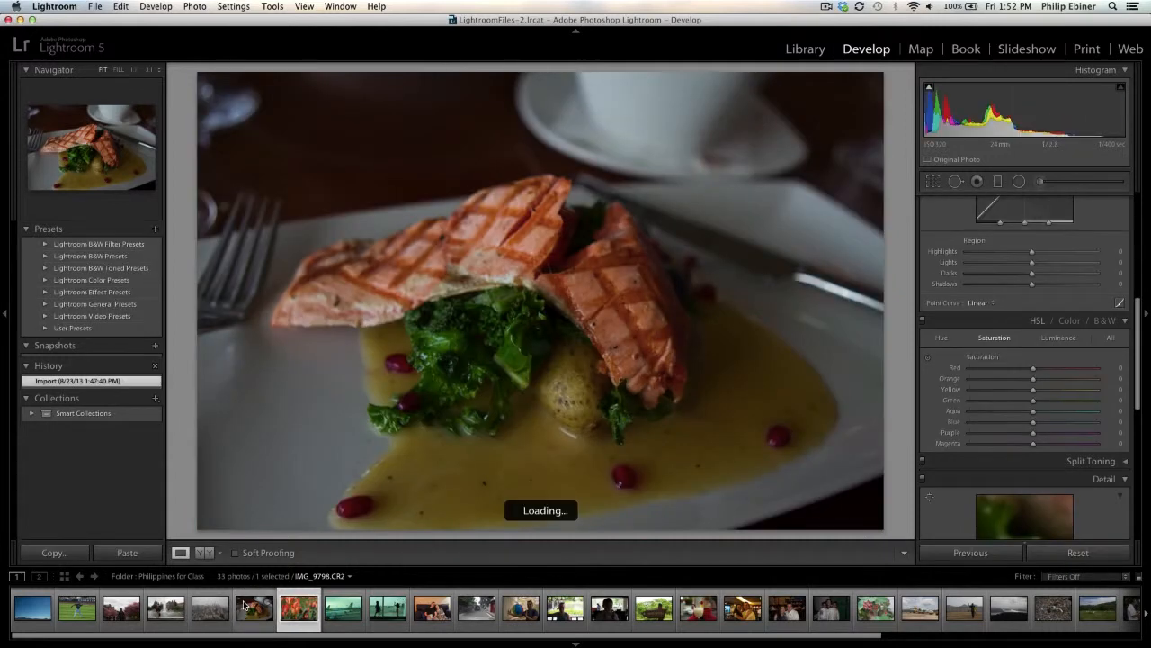
key("Right")
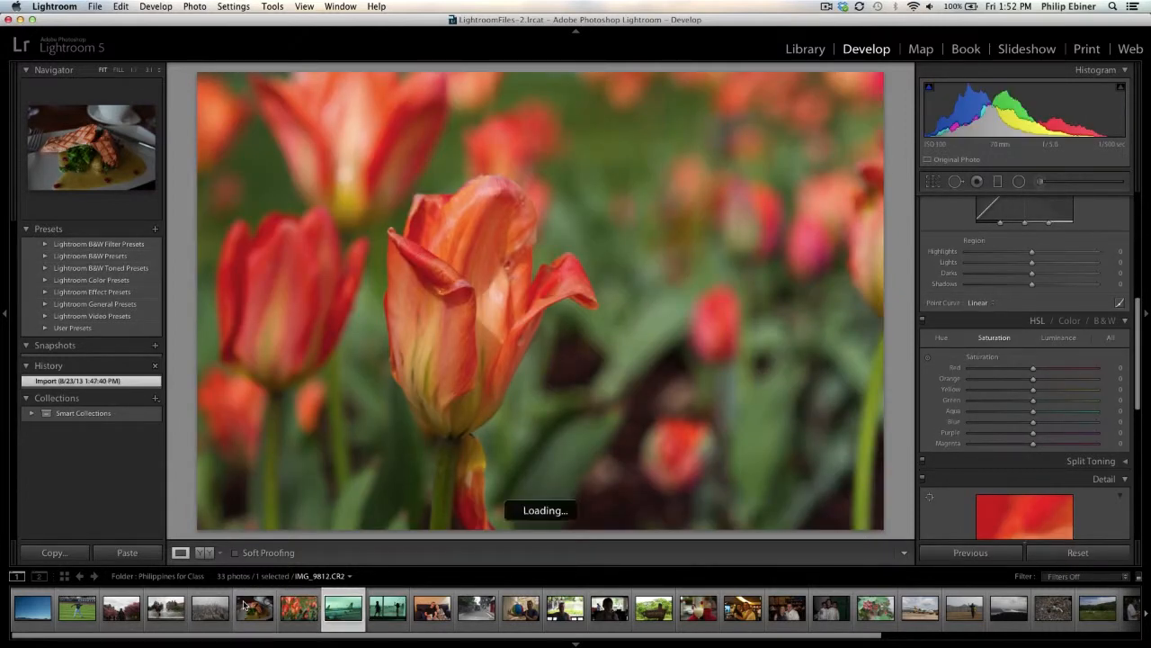
key("Left")
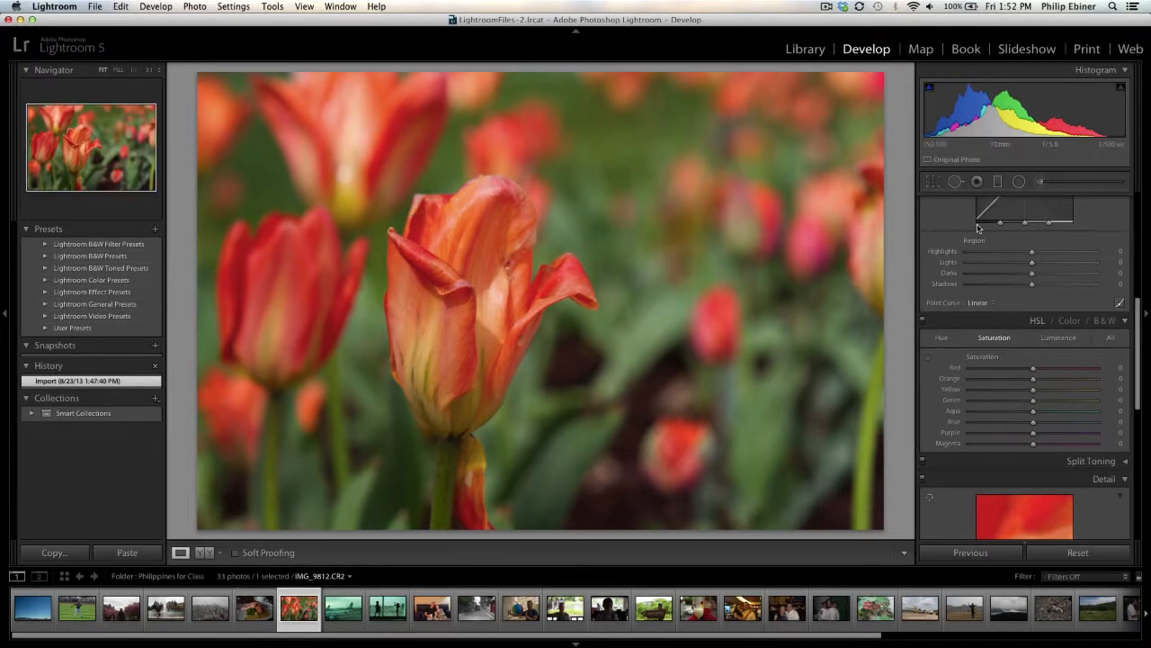
scroll(977, 228, "up", 8)
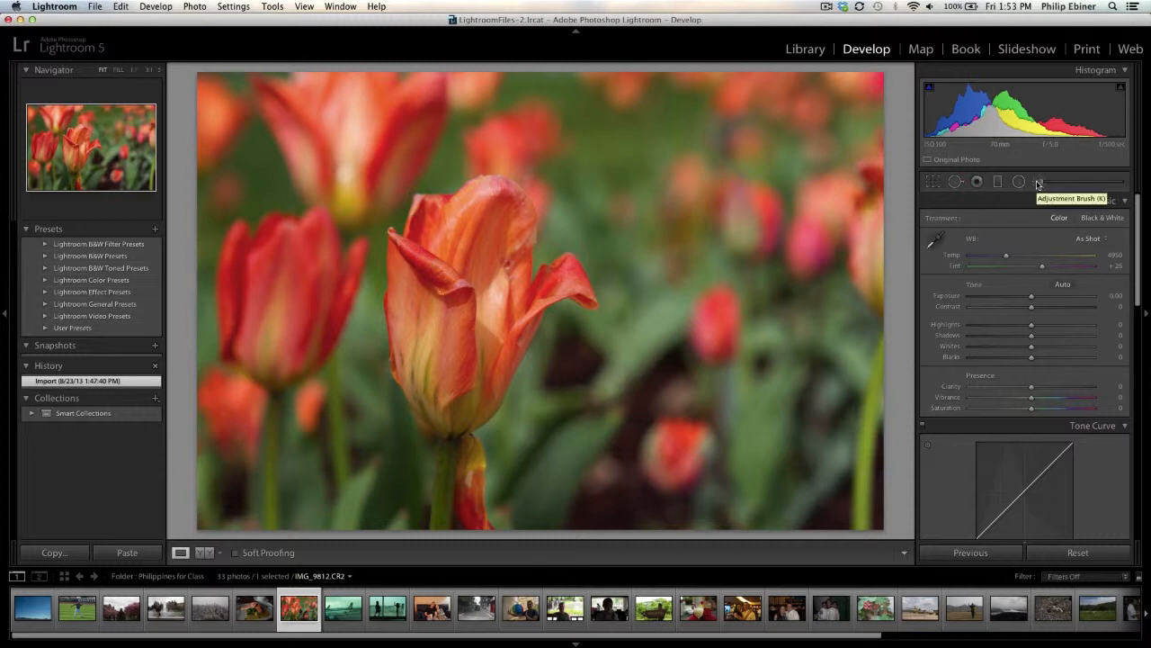
Crop the tulip photo slightly inward at its as-shot aspect and shift the image within the frame
left_click(934, 185)
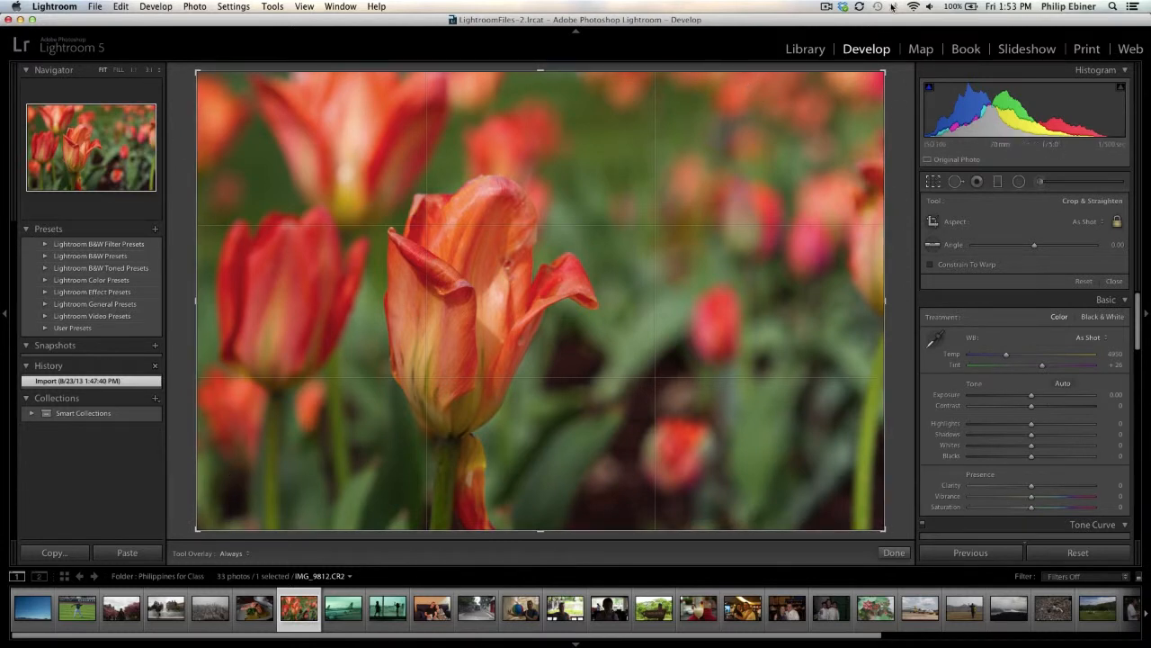
left_click_drag(884, 67, 842, 82)
left_click_drag(783, 154, 708, 187)
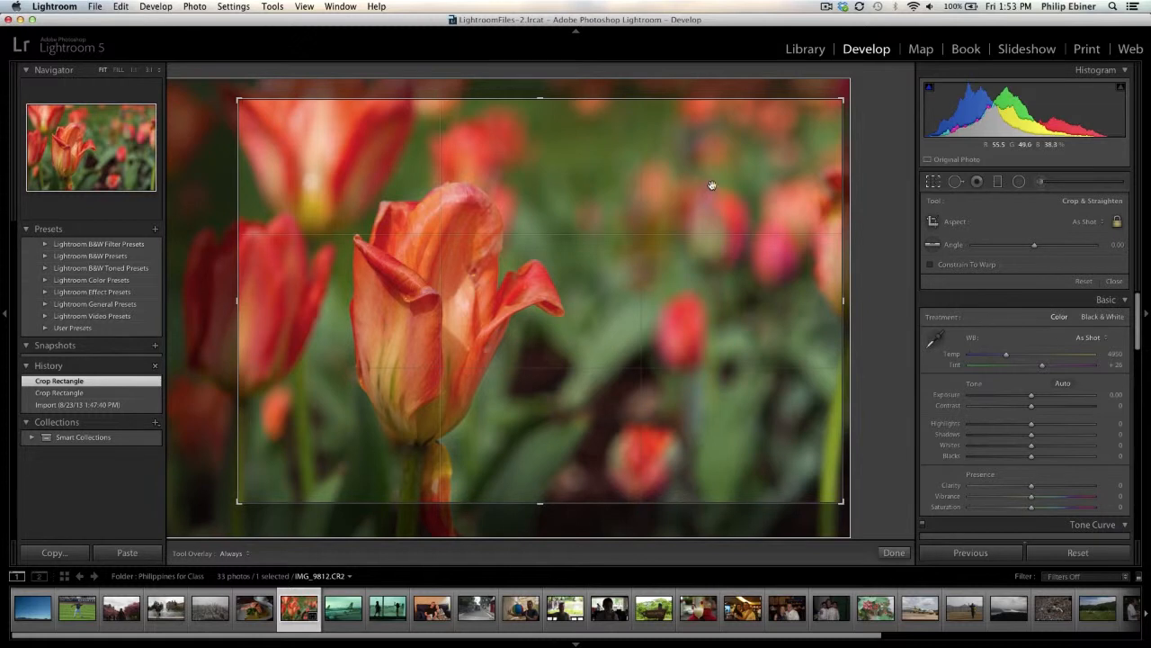
left_click(982, 224)
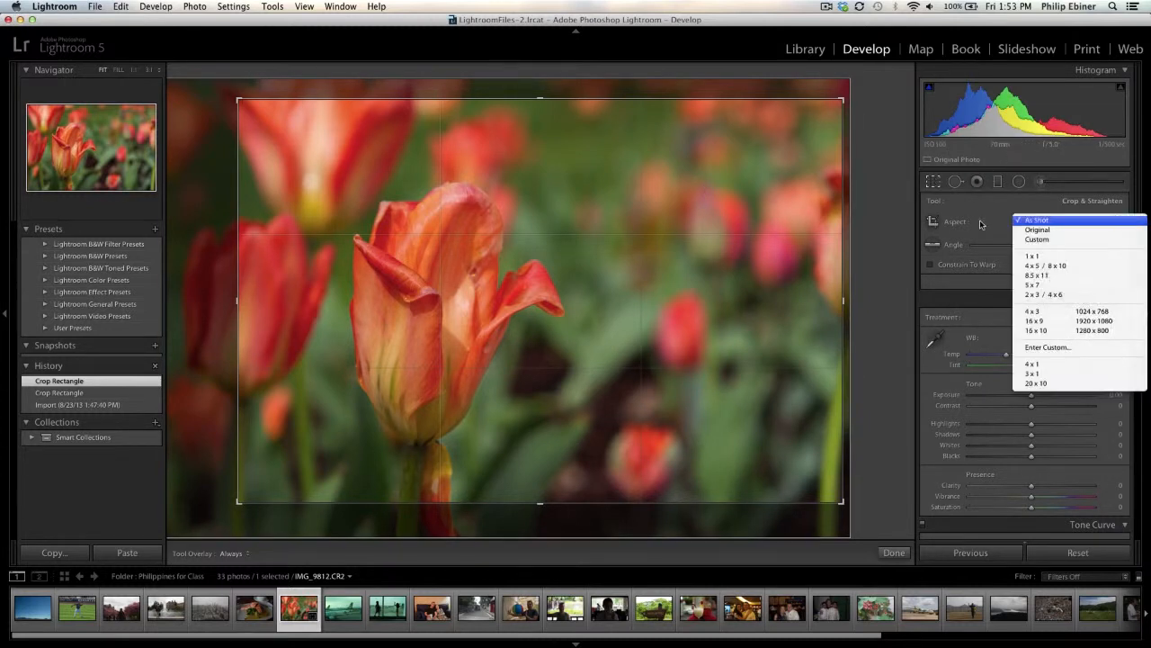
left_click(971, 225)
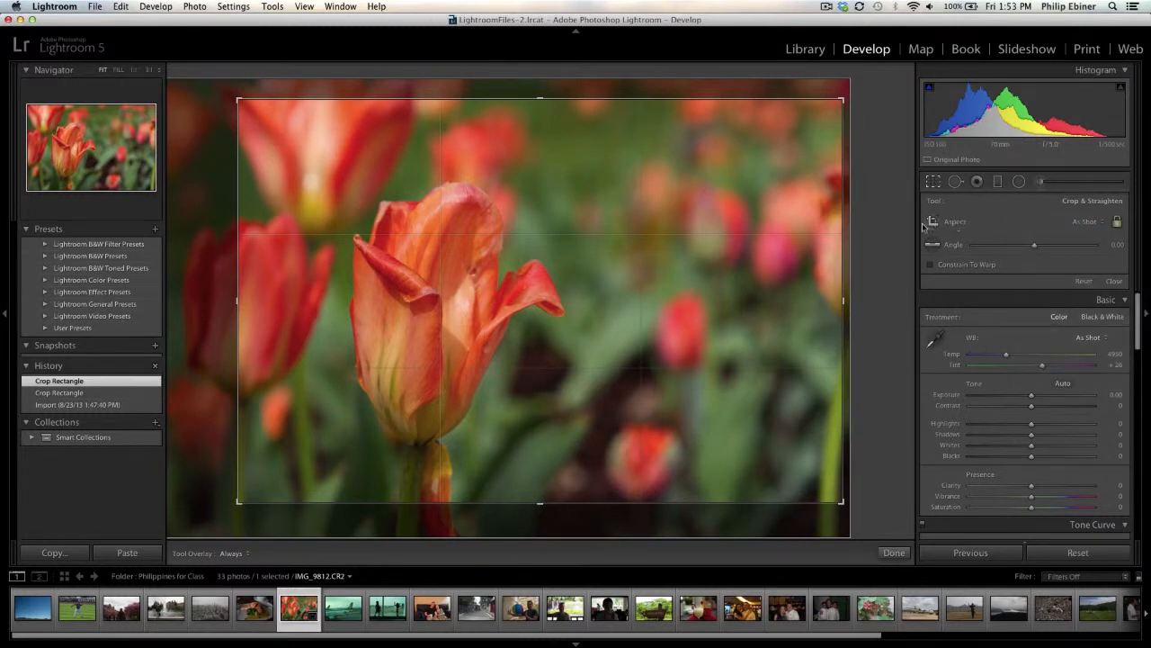
Set the crop aspect to 16 x 9 and reposition the tulip photo within the frame
left_click(1014, 221)
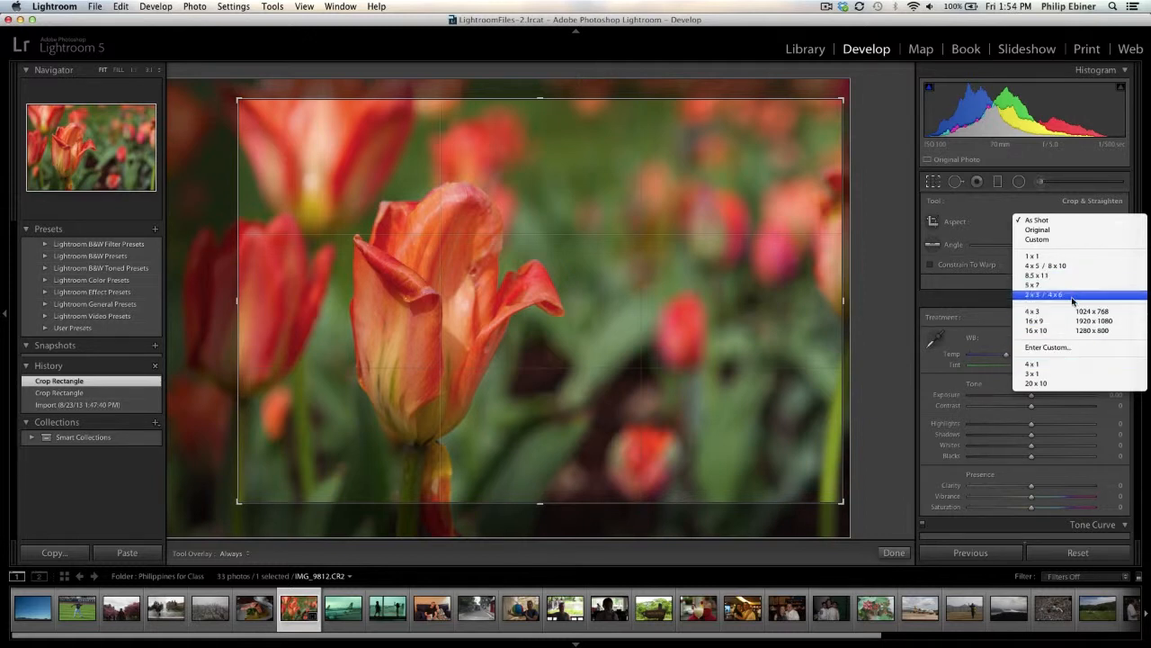
left_click(1061, 323)
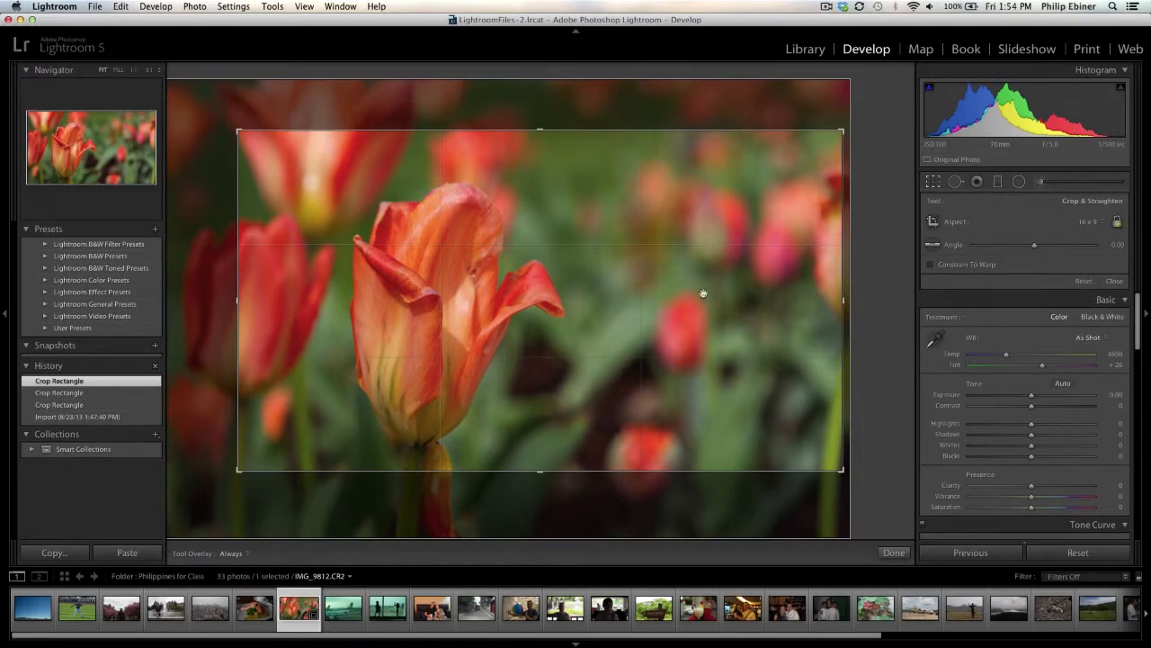
mouse_move(603, 282)
left_mouse_down()
mouse_move(691, 270)
mouse_move(616, 286)
left_mouse_up()
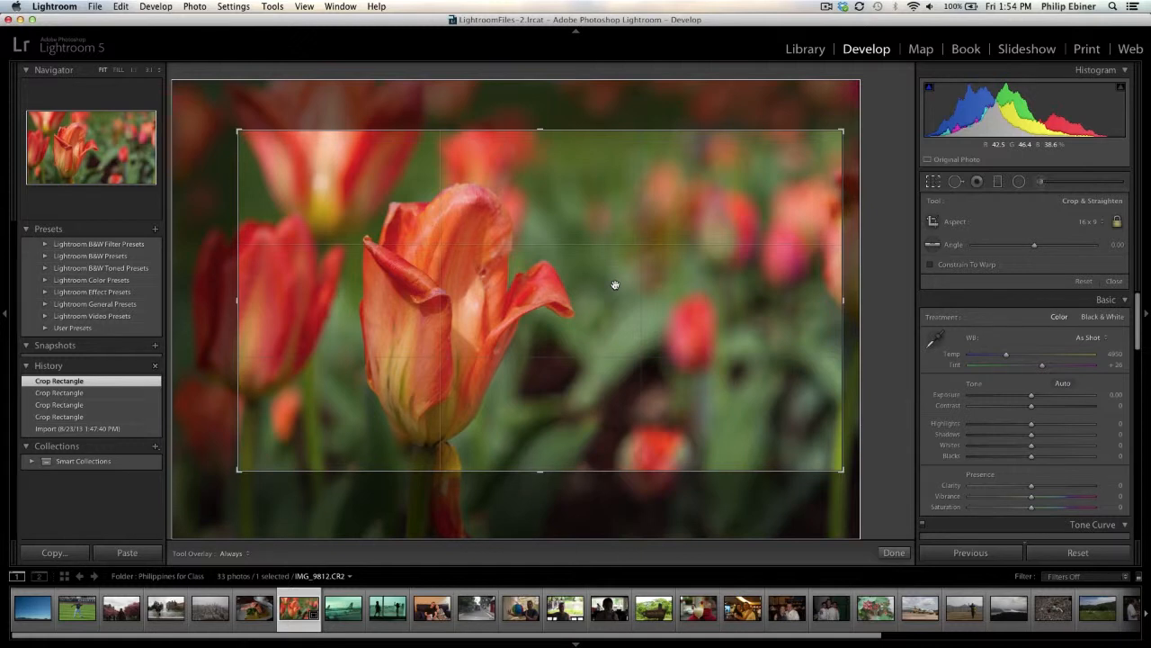
Return the crop aspect to Original and pull the crop's upper-right corner slightly inward
left_click(999, 220)
left_click(1068, 129)
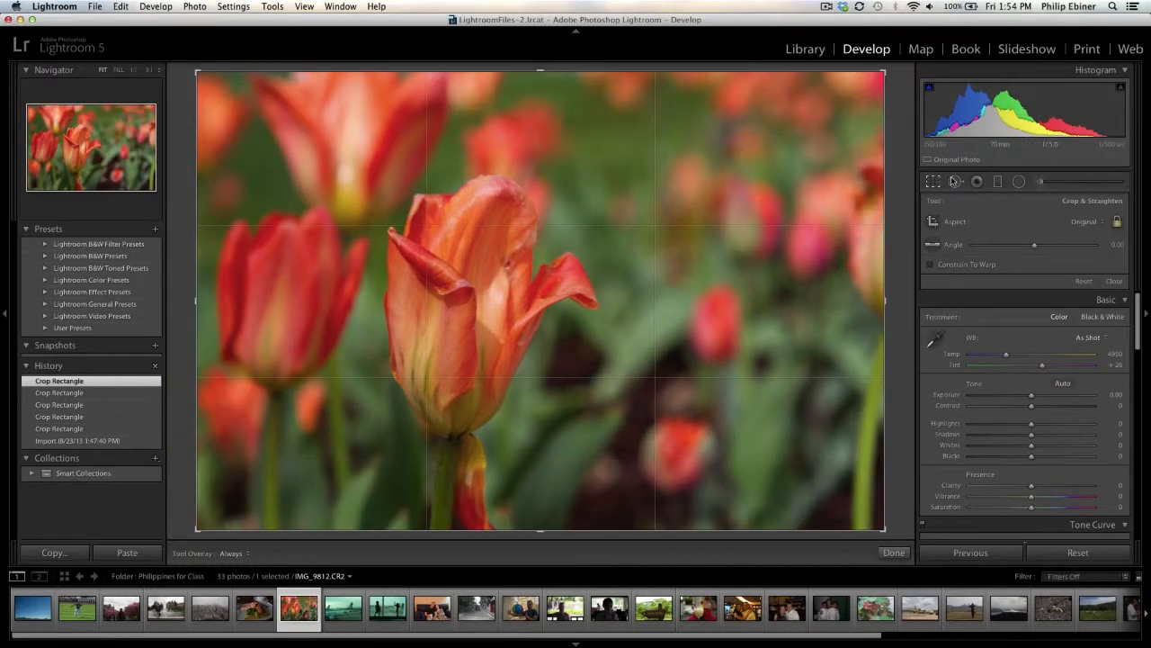
left_click_drag(885, 70, 851, 93)
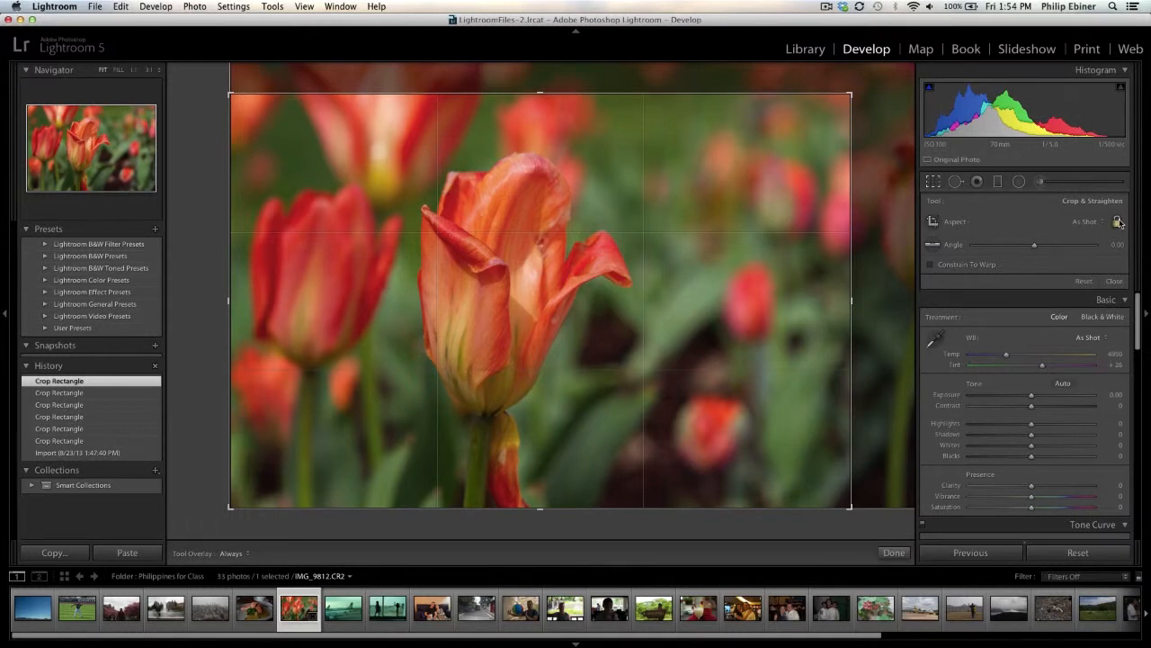
Try a free-form crop with the aspect ratio unlocked, undo it and lock the ratio
left_click(1118, 221)
left_click_drag(853, 90, 830, 113)
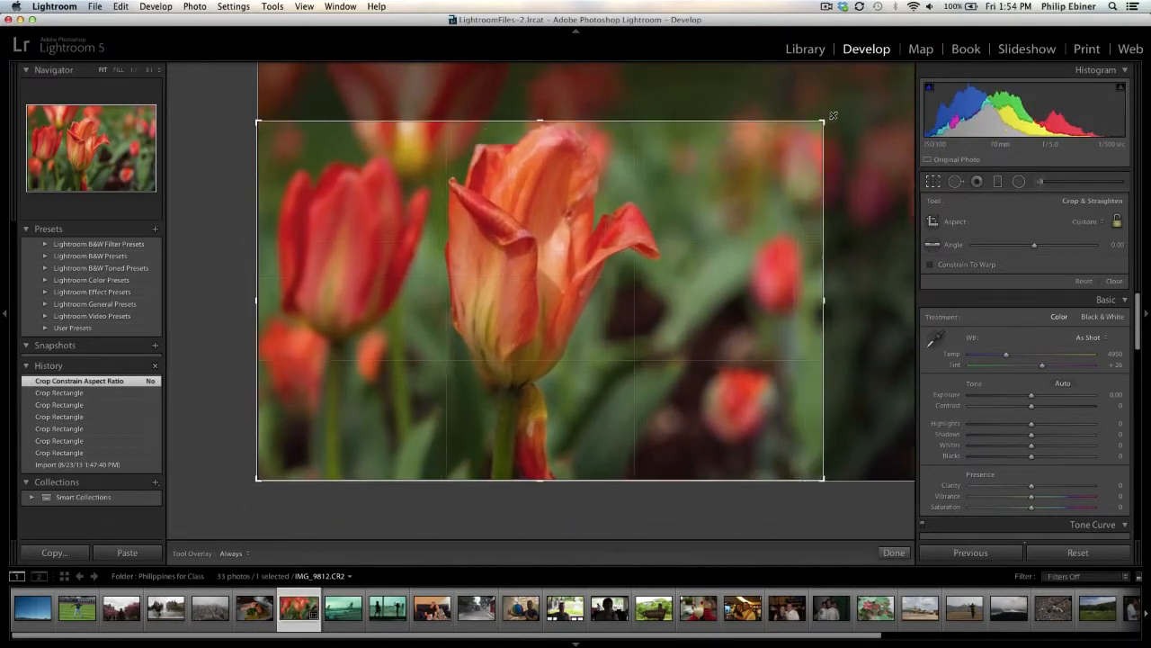
key("super+z")
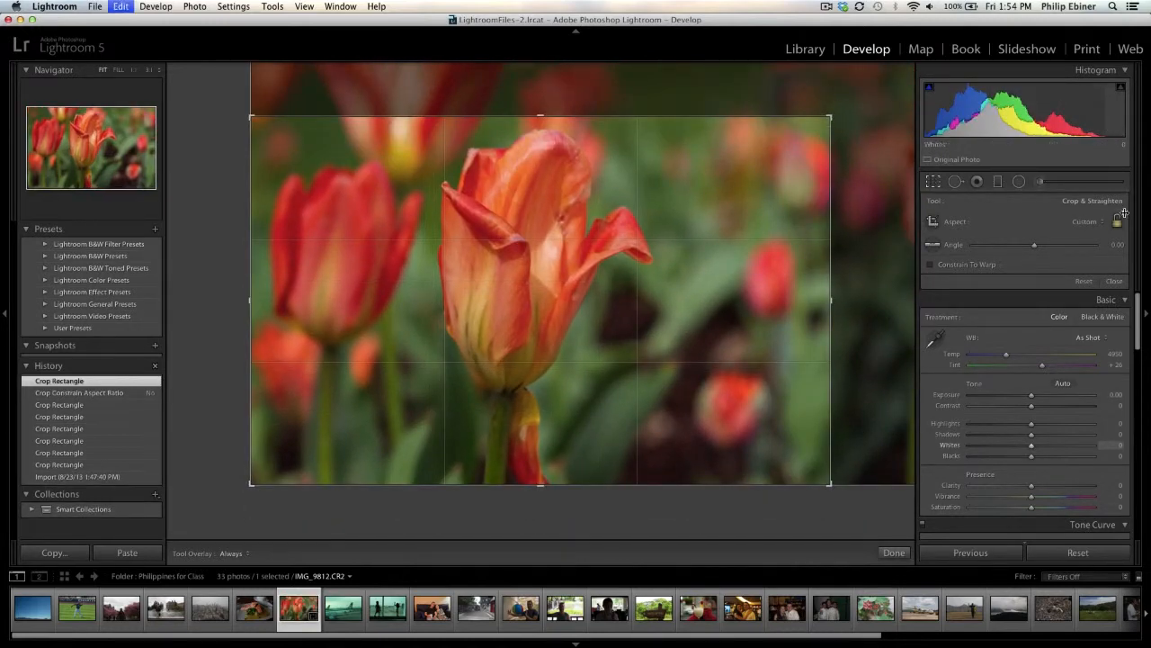
left_click(1119, 223)
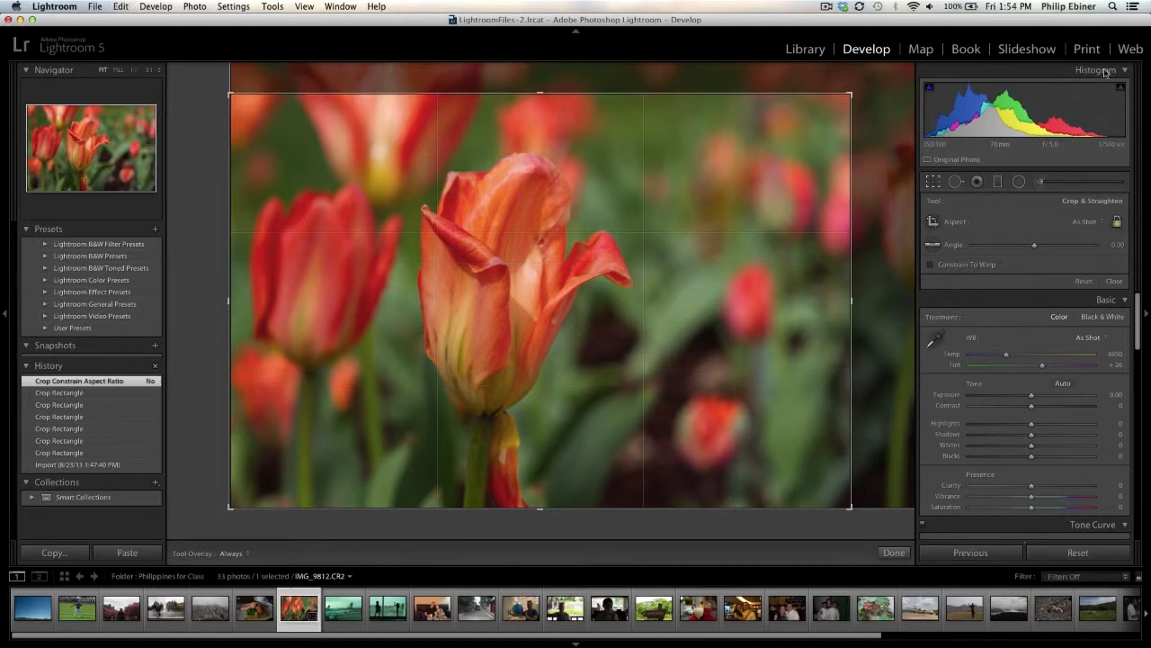
Tighten the crop around the main tulip with its angle at about 0.14, and apply the crop
mouse_move(851, 93)
left_mouse_down()
mouse_move(880, 80)
mouse_move(740, 178)
mouse_move(911, 175)
mouse_move(719, 179)
mouse_move(830, 99)
left_mouse_up()
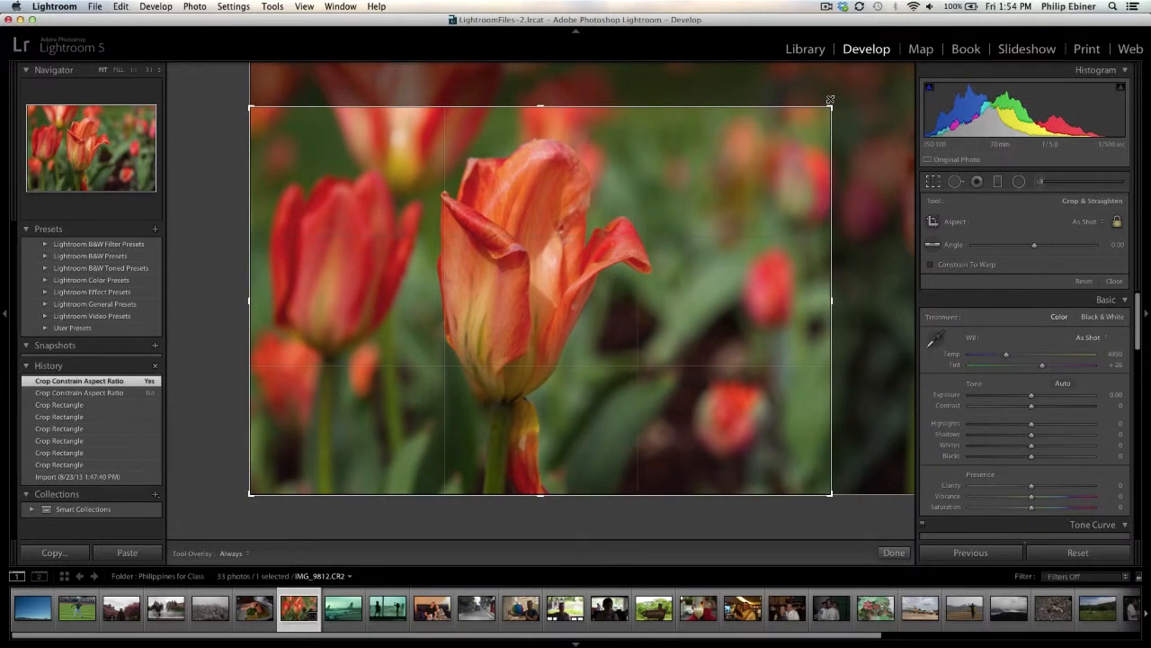
mouse_move(1034, 245)
left_mouse_down()
mouse_move(1030, 253)
mouse_move(1072, 254)
mouse_move(1020, 260)
mouse_move(1046, 261)
left_mouse_up()
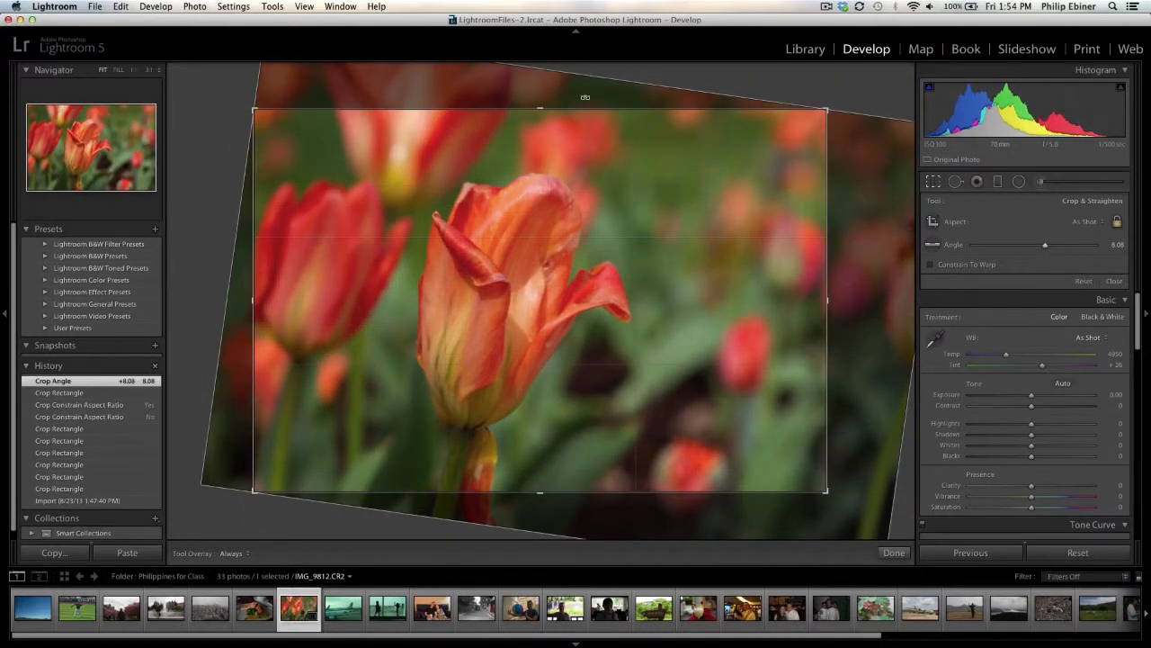
left_click_drag(877, 216, 812, 120)
mouse_move(710, 162)
left_mouse_down()
mouse_move(694, 159)
mouse_move(708, 153)
left_mouse_up()
key("Return")
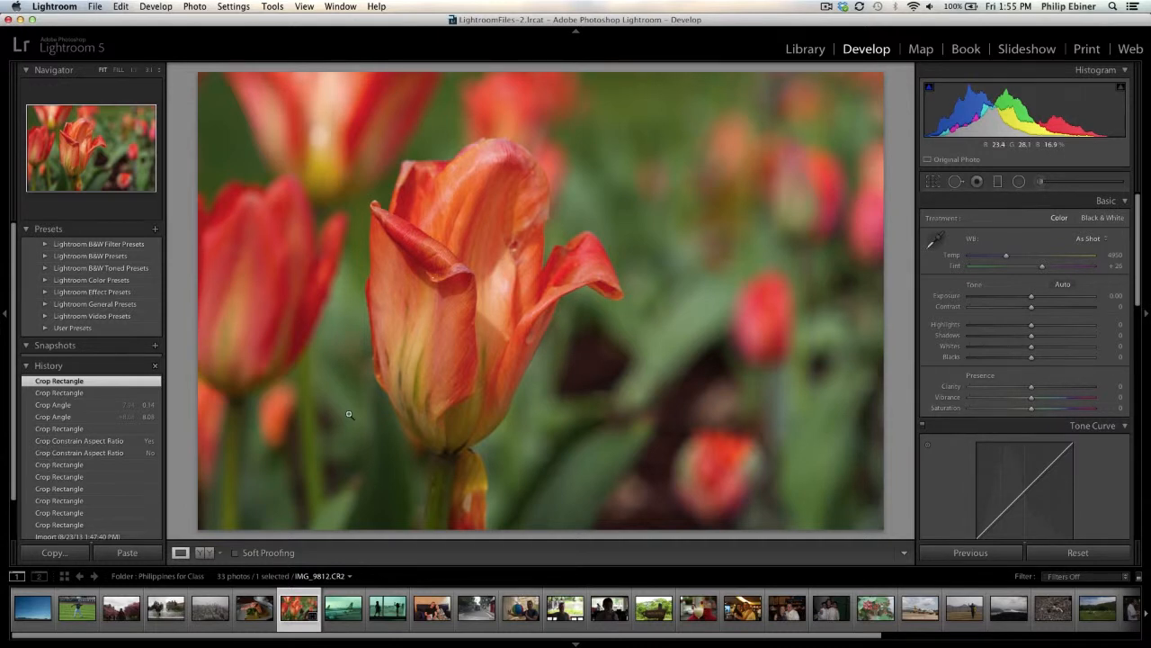
Open the photo of the couple in the restaurant and set its white balance by sampling the man's white shirt
left_click(743, 608)
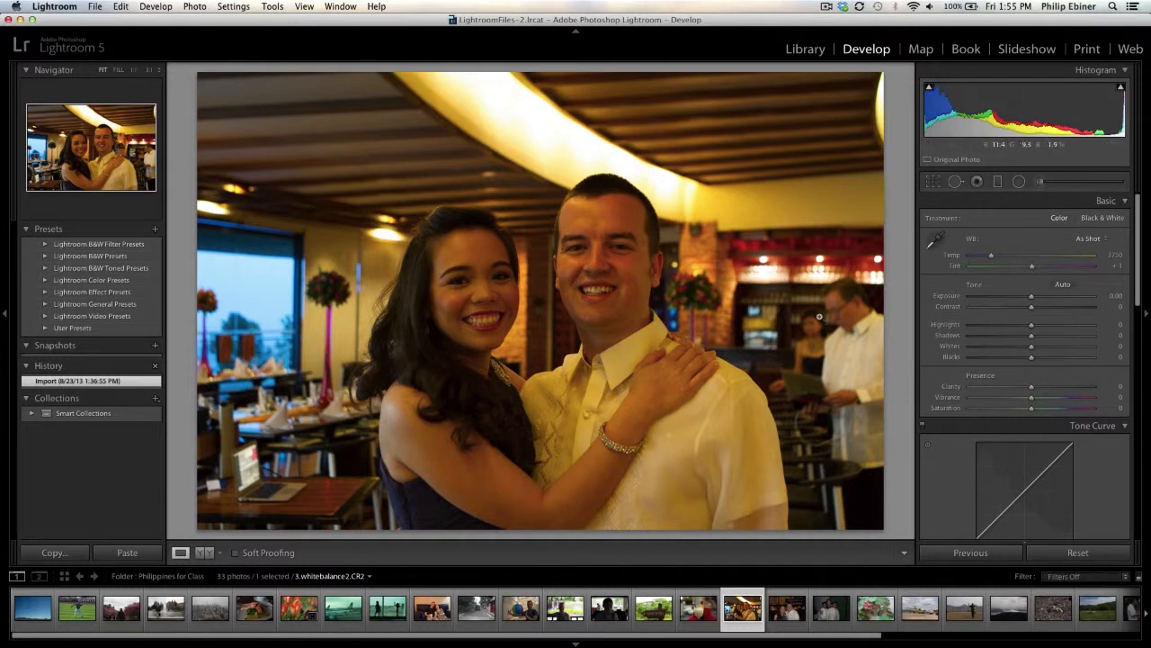
left_click(938, 239)
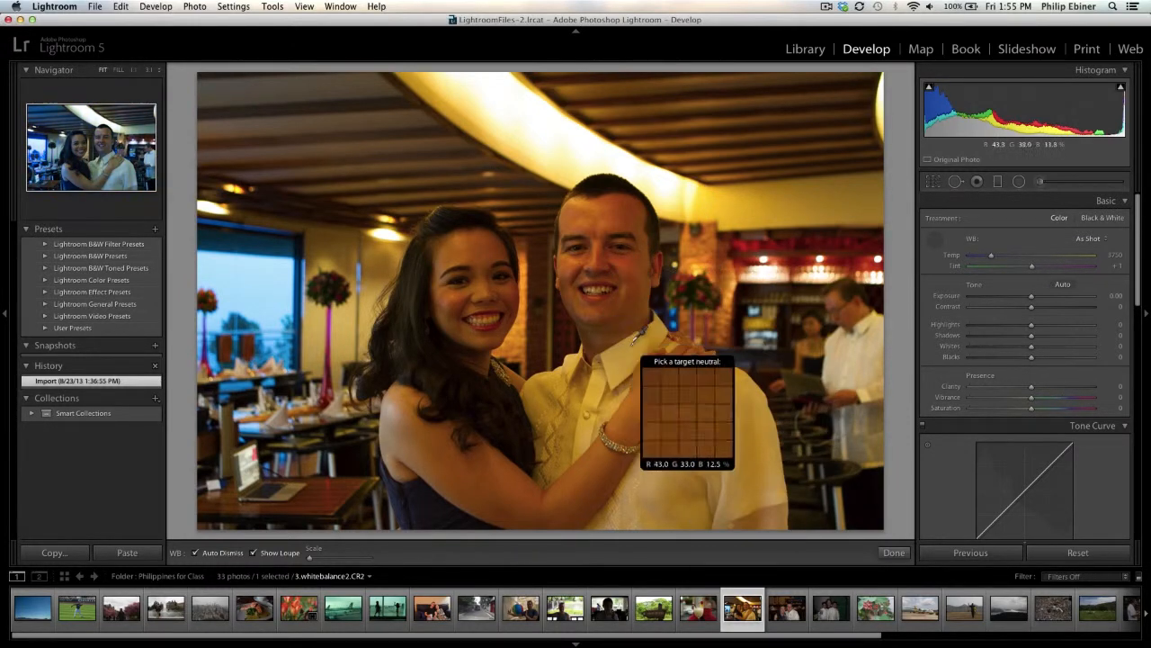
left_click(621, 356)
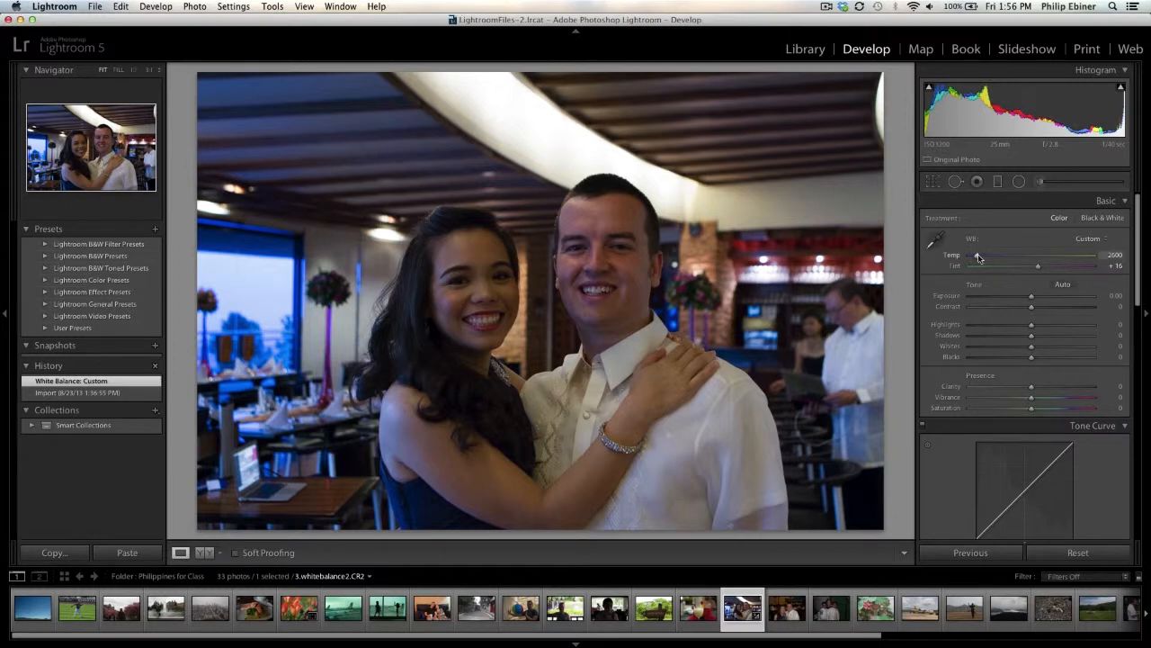
Warm the couple photo's white balance to a temperature of 2940 and a tint of +21
mouse_move(978, 258)
left_mouse_down()
mouse_move(999, 260)
mouse_move(985, 259)
left_mouse_up()
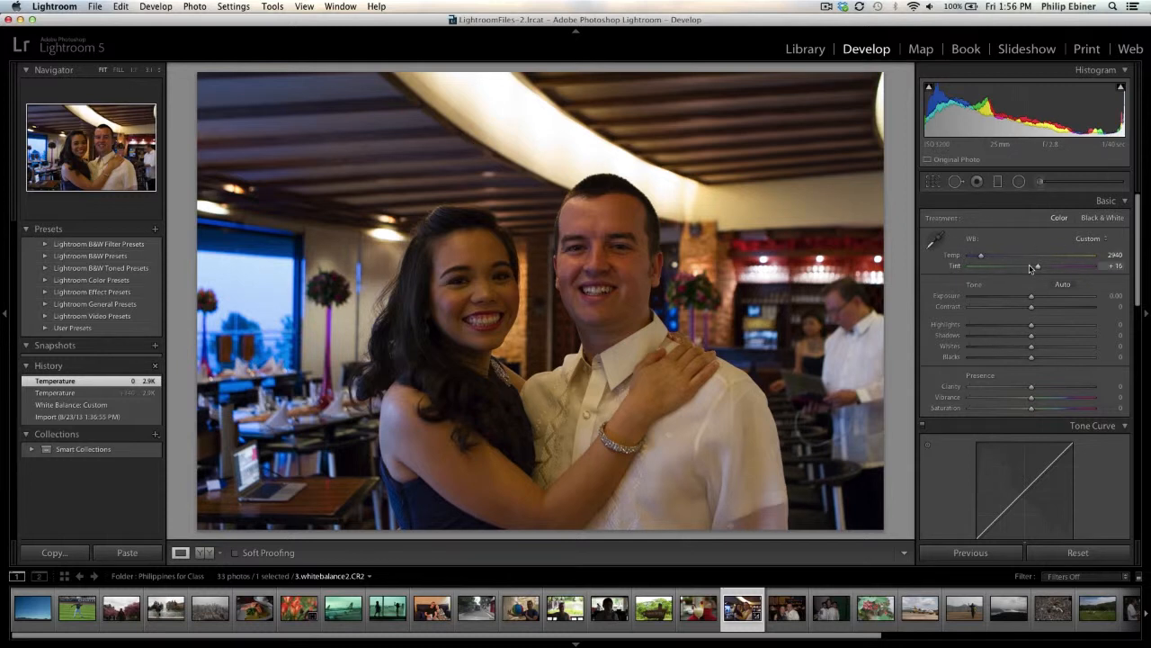
mouse_move(1031, 271)
left_mouse_down()
mouse_move(959, 271)
mouse_move(1037, 267)
left_mouse_up()
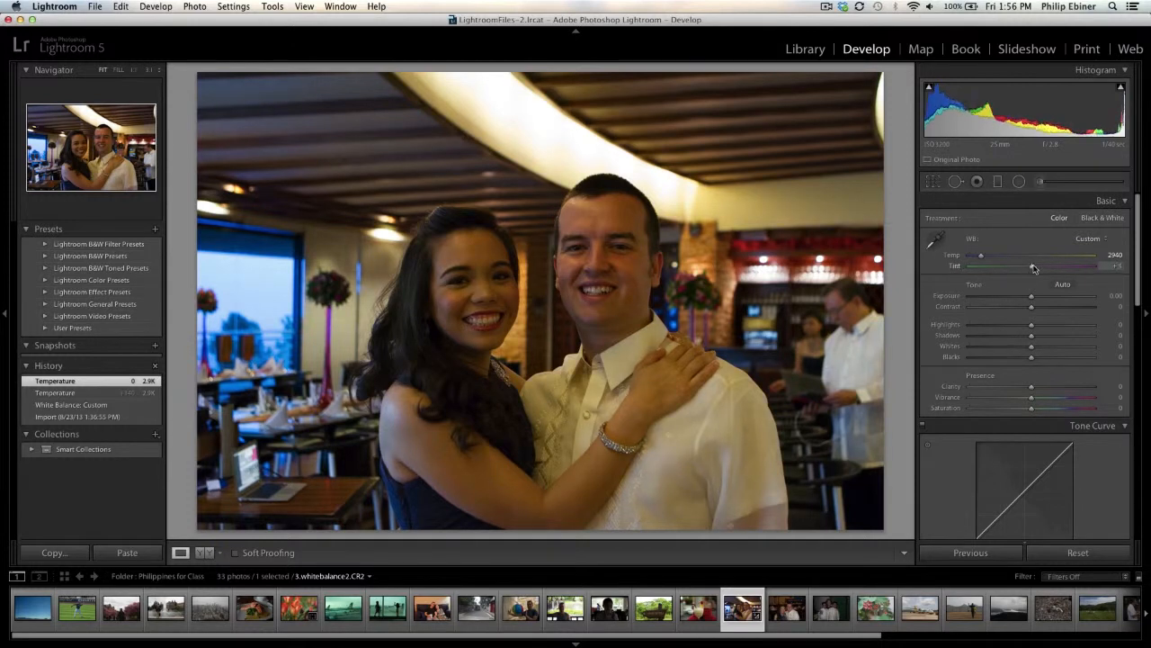
key("Up")
key("Up")
key("Down")
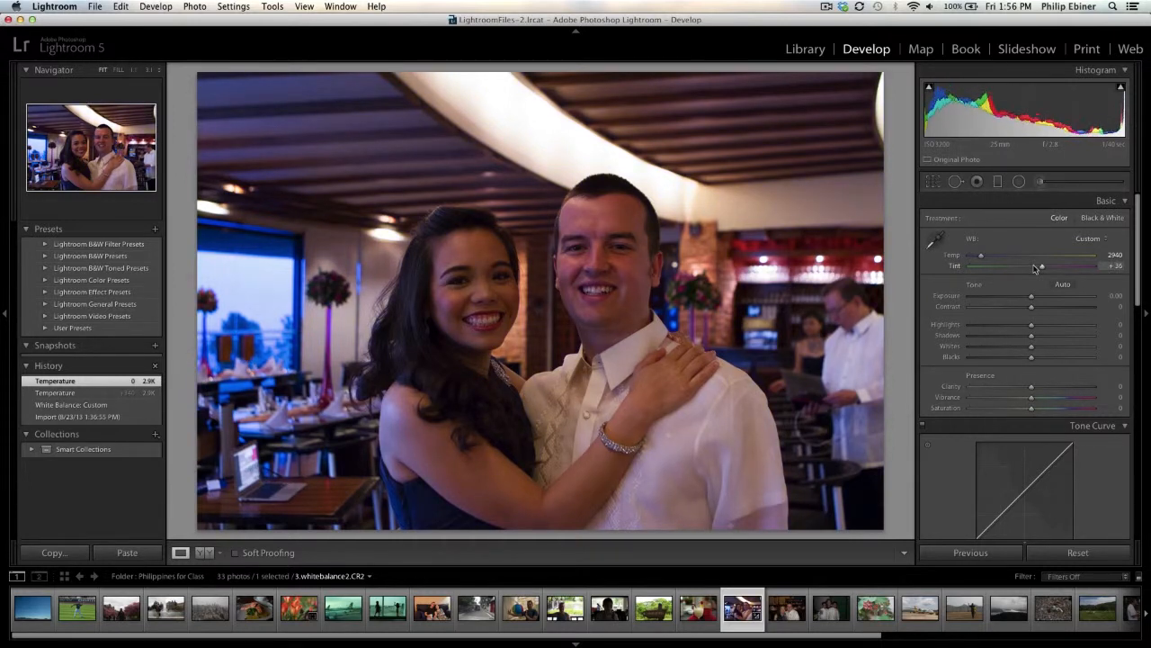
key("Down")
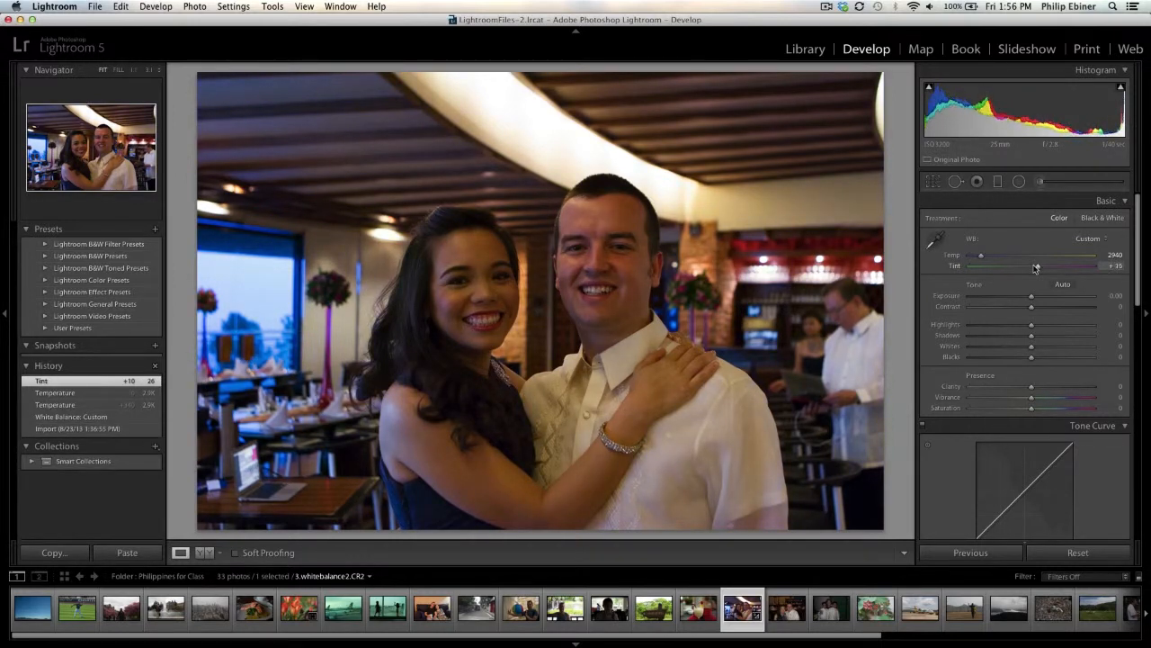
left_click_drag(1036, 267, 1039, 267)
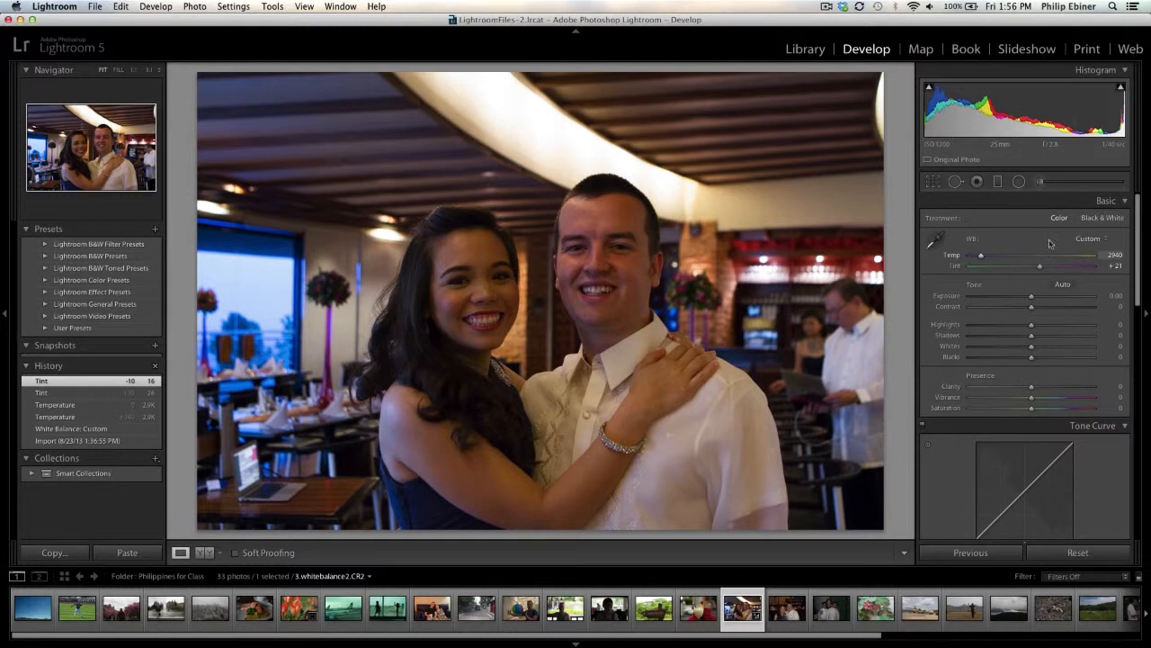
left_click(1097, 244)
left_click(999, 225)
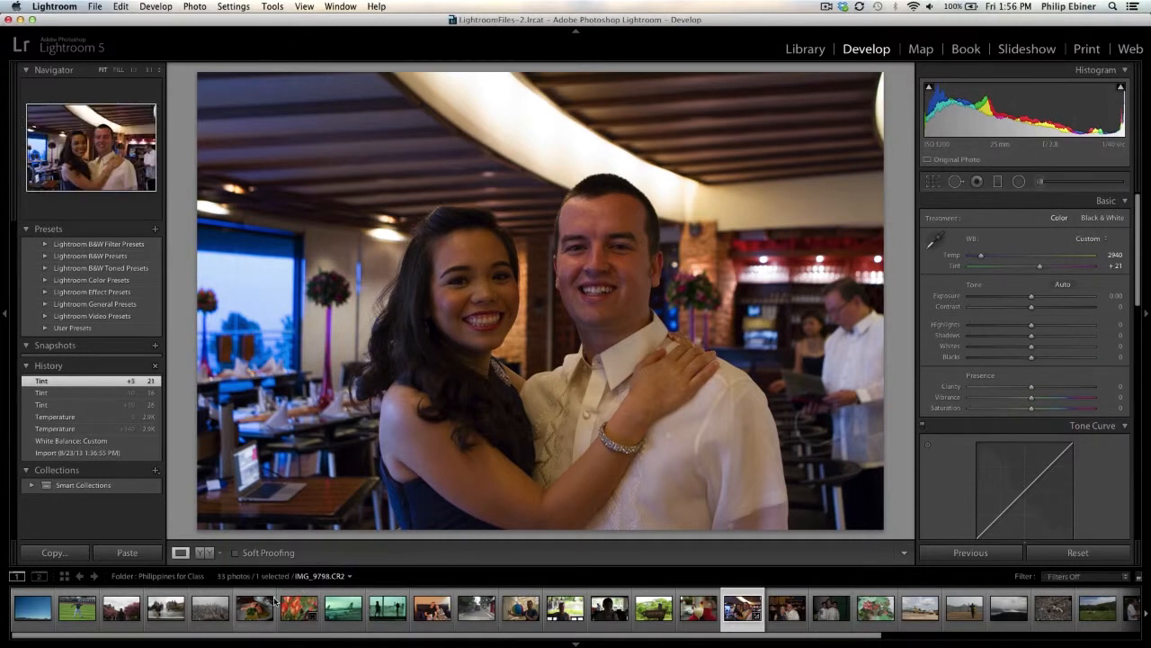
Open the photo of the man and elderly woman on the sofa and set its white balance to Auto
left_click(434, 608)
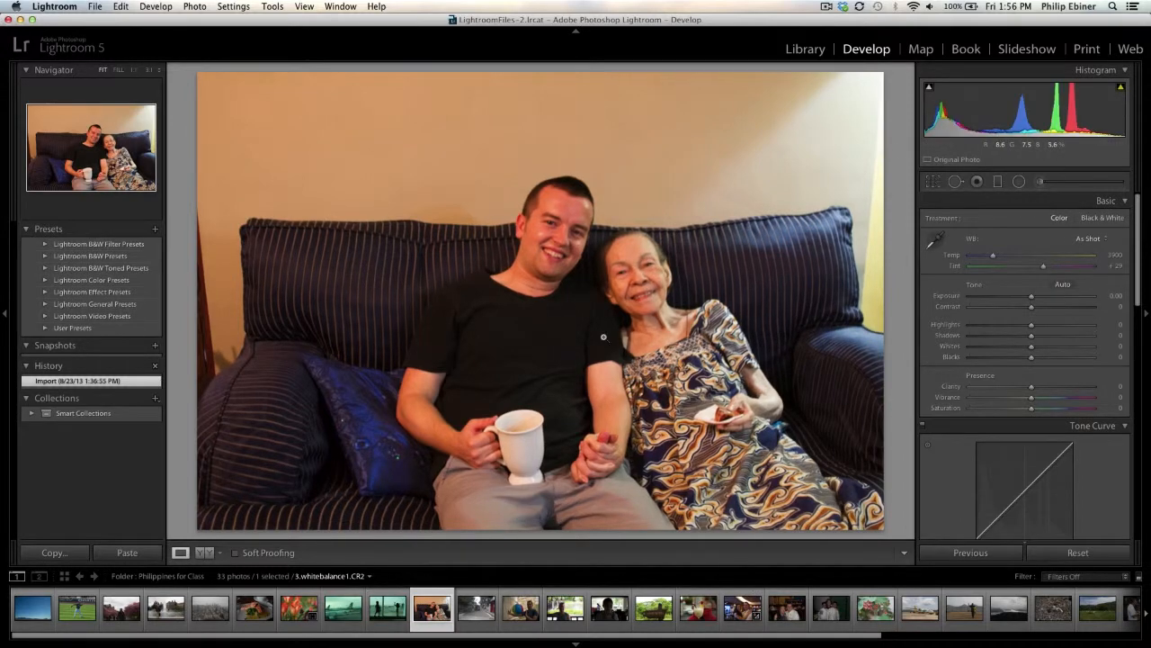
left_click(1090, 239)
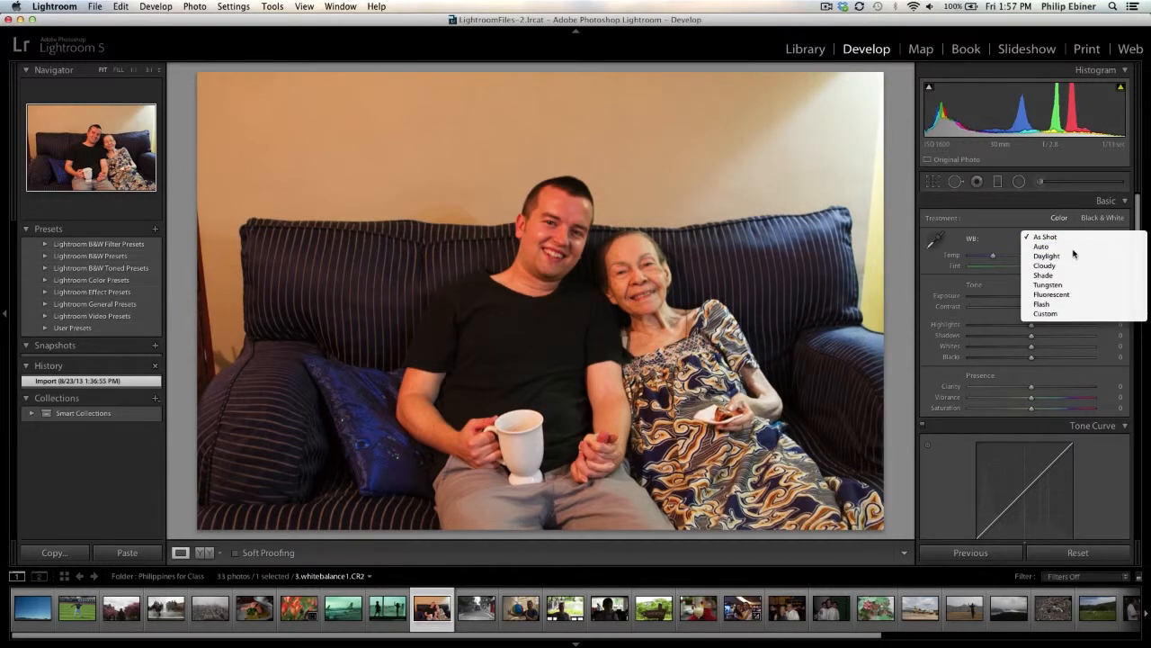
left_click(1074, 248)
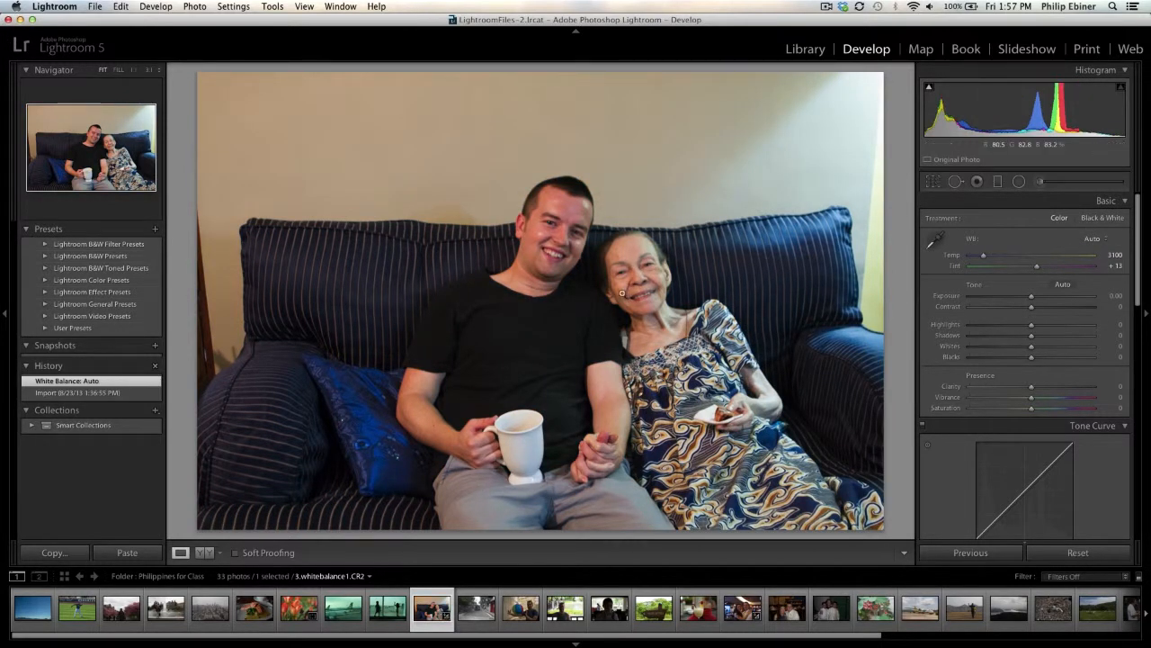
Switch the sofa photo's white balance to As Shot for comparison and return it to Auto
left_click(1094, 239)
left_click(1090, 227)
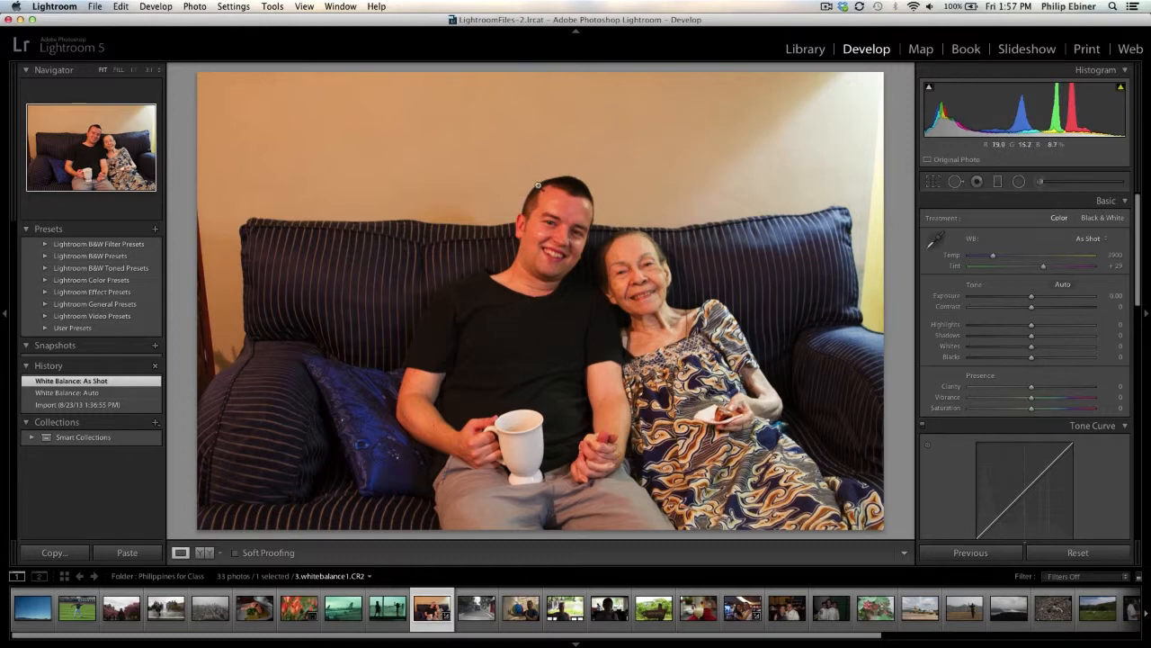
left_click(1103, 239)
left_click(1061, 246)
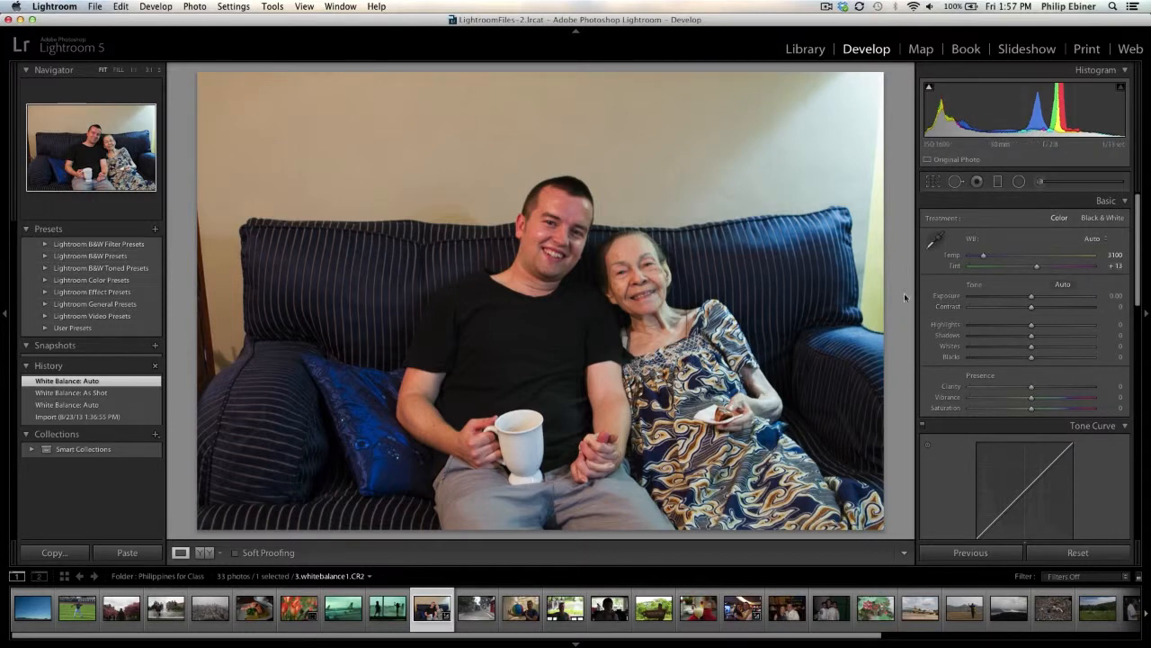
Try the Daylight, Cloudy and Shade white balance presets on the sofa photo
left_click(1096, 238)
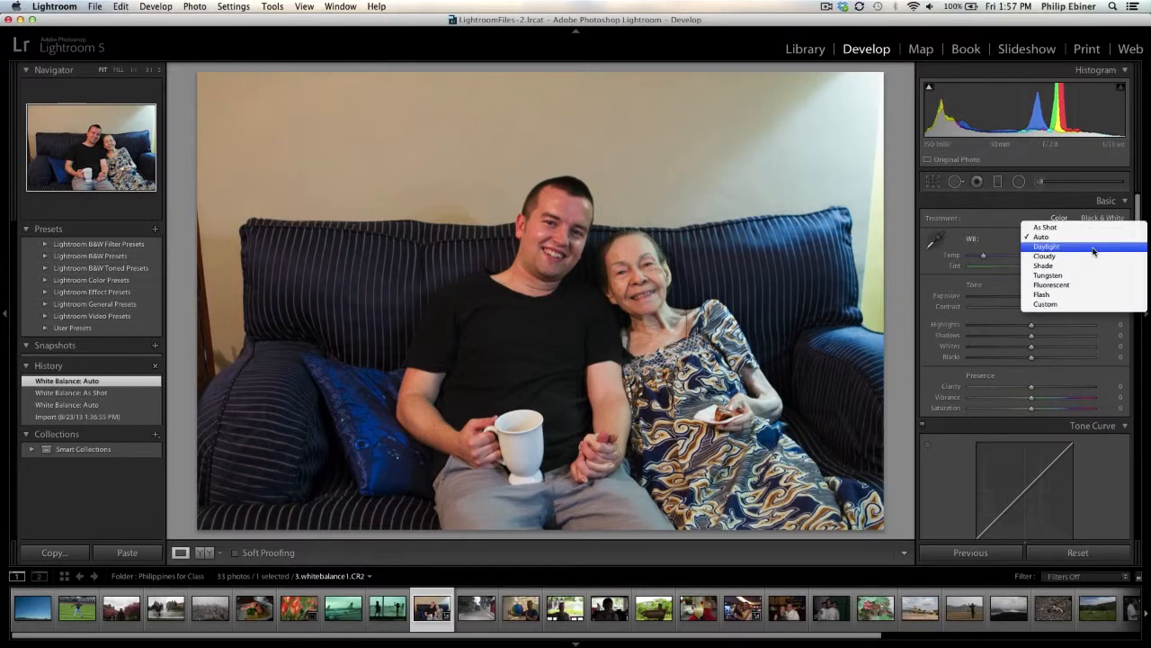
left_click(1089, 240)
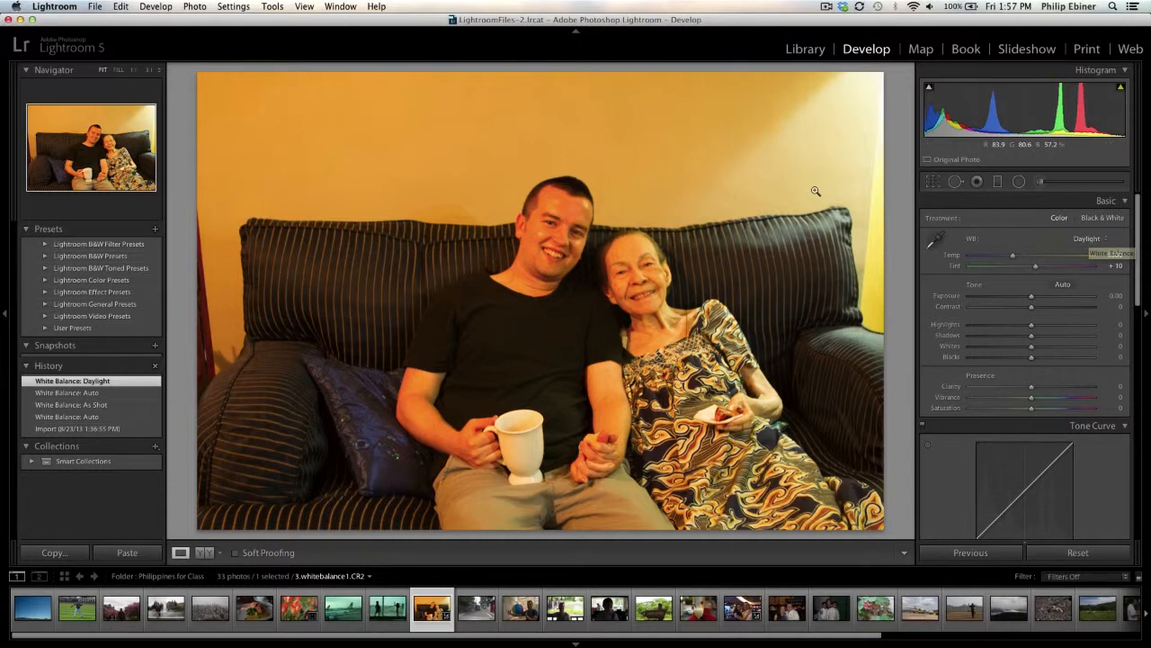
left_click(1099, 238)
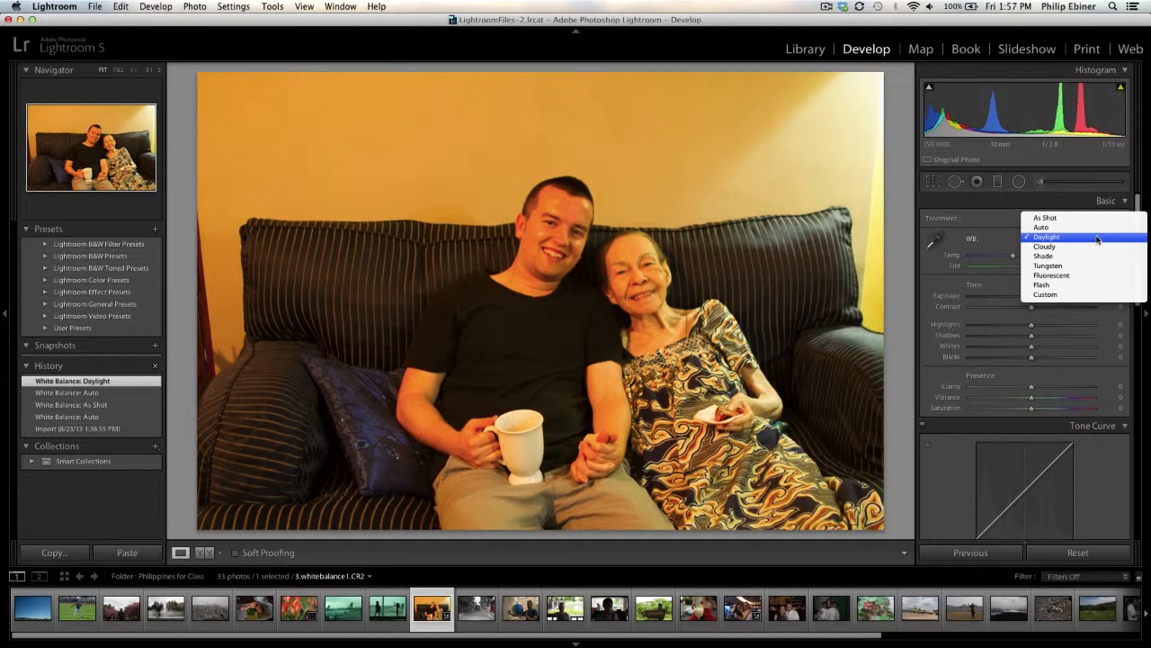
left_click(1096, 246)
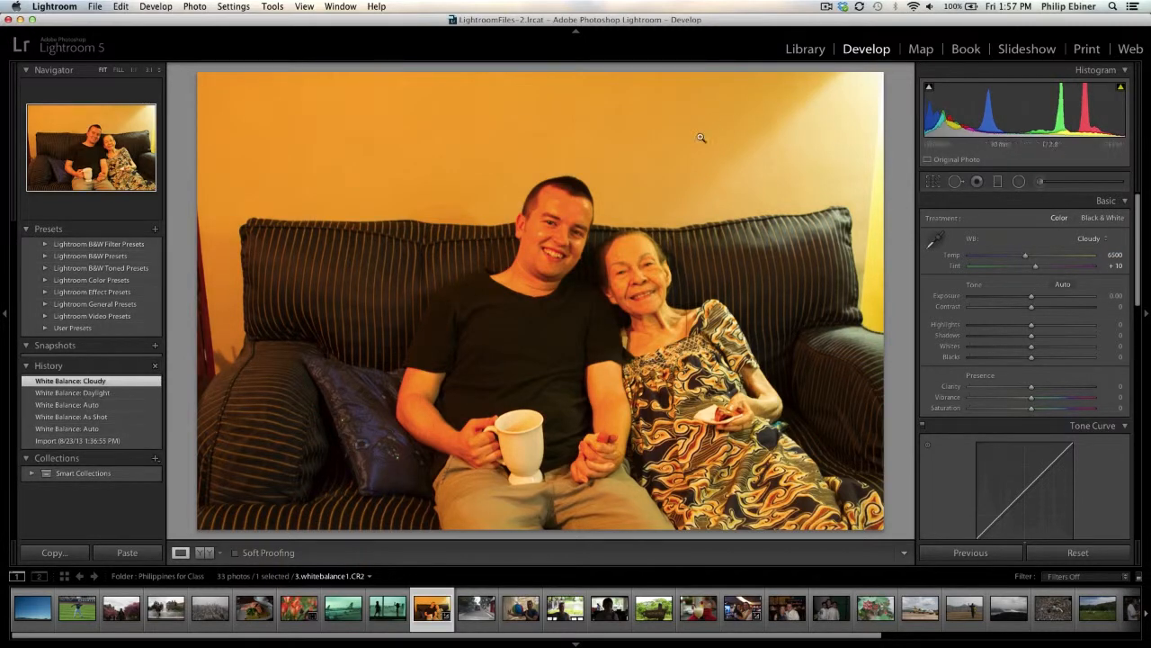
left_click(1089, 238)
left_click(1086, 251)
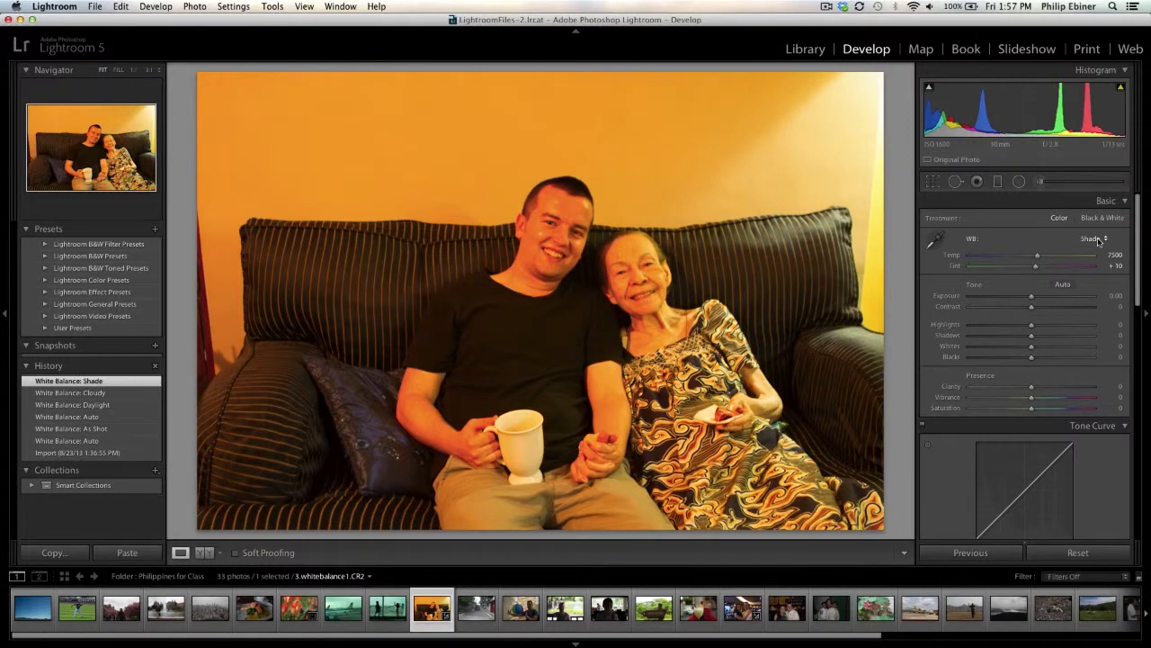
Try the Tungsten, Fluorescent and Flash white balance presets on the sofa photo
left_click(1097, 242)
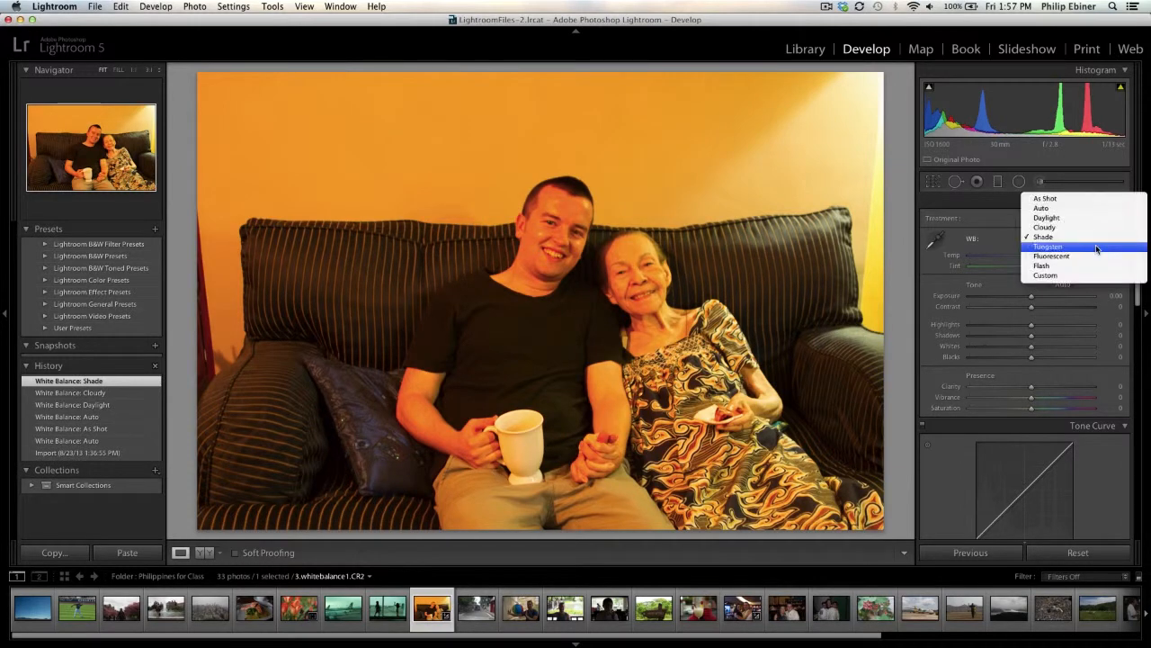
left_click(1097, 248)
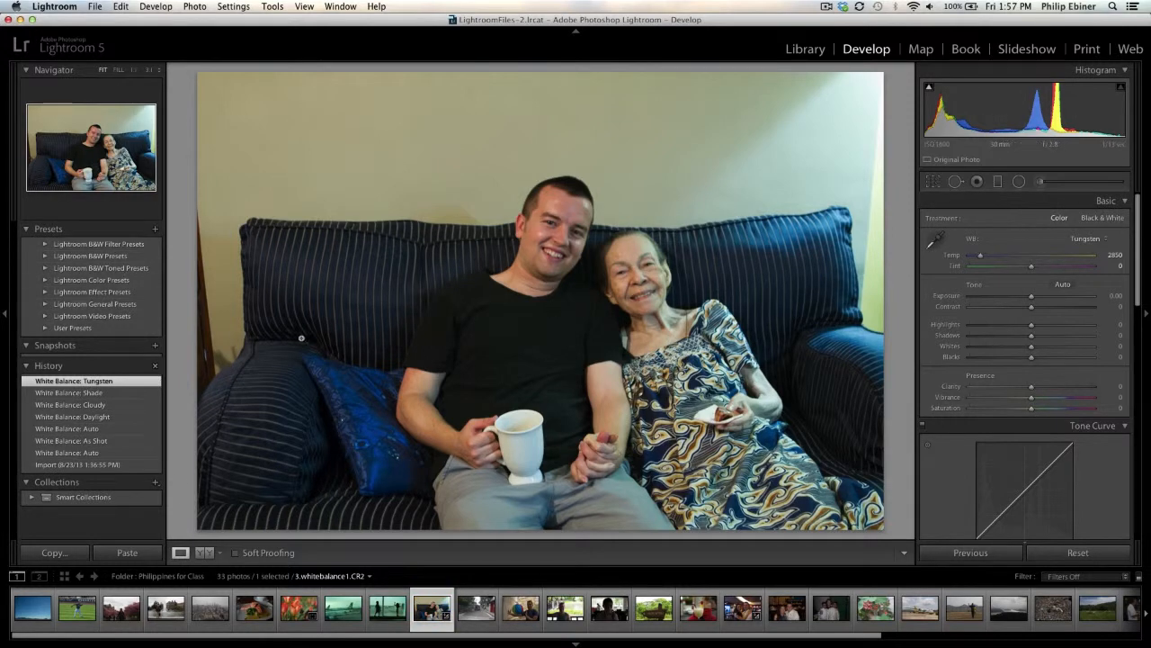
left_click(1103, 234)
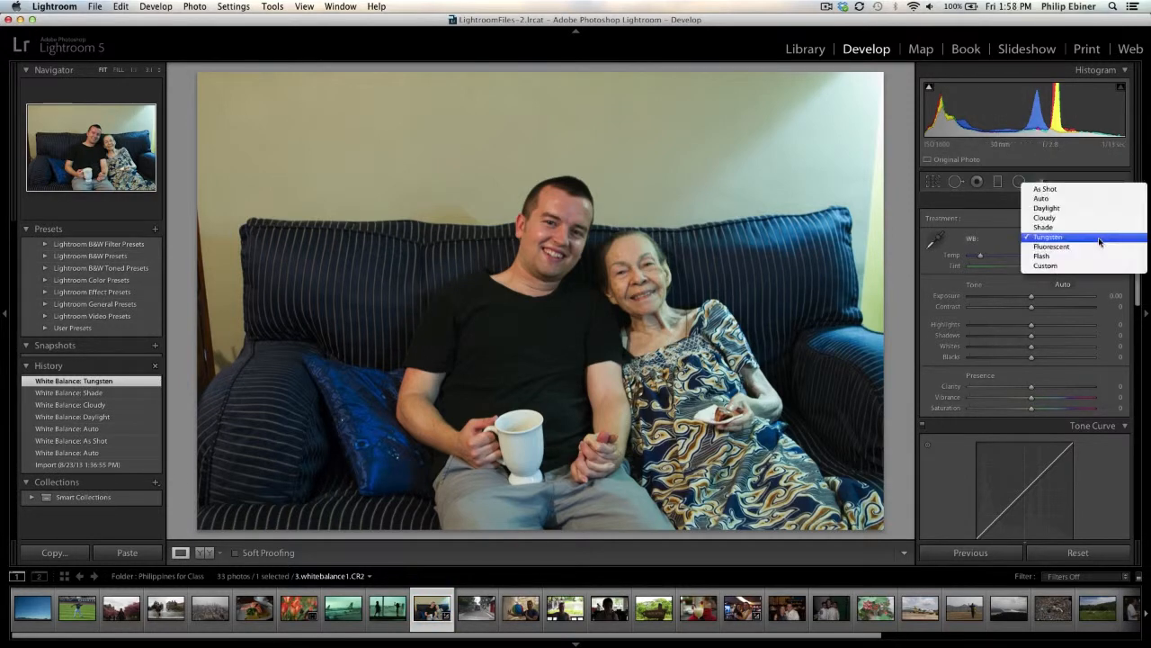
left_click(1098, 251)
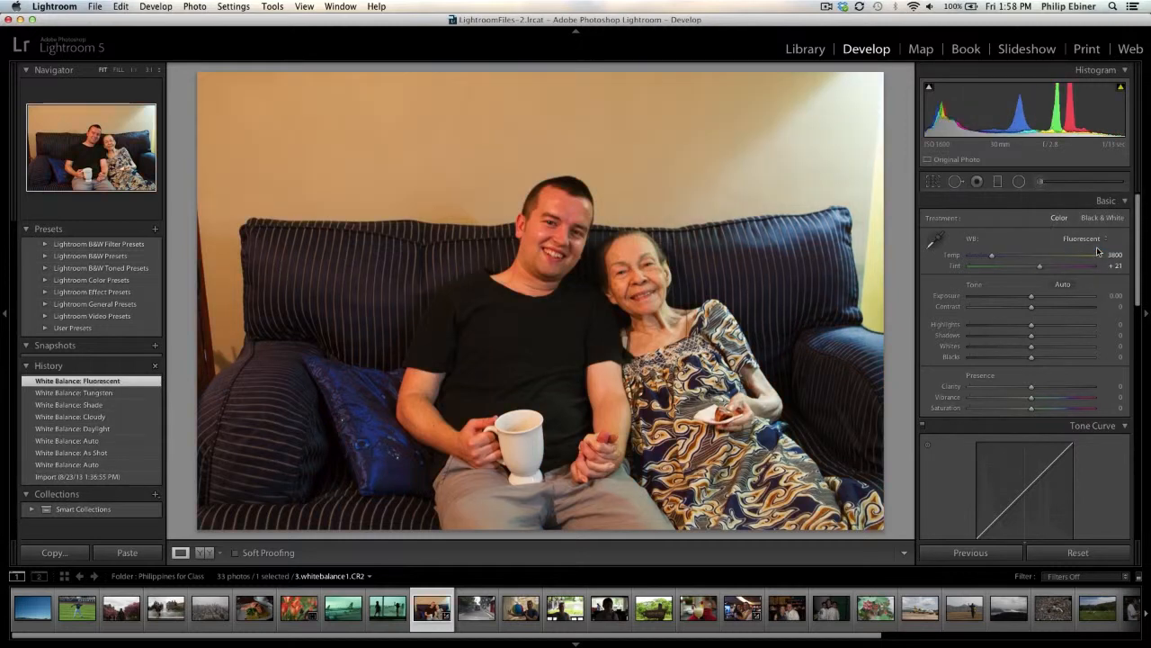
left_click(1087, 241)
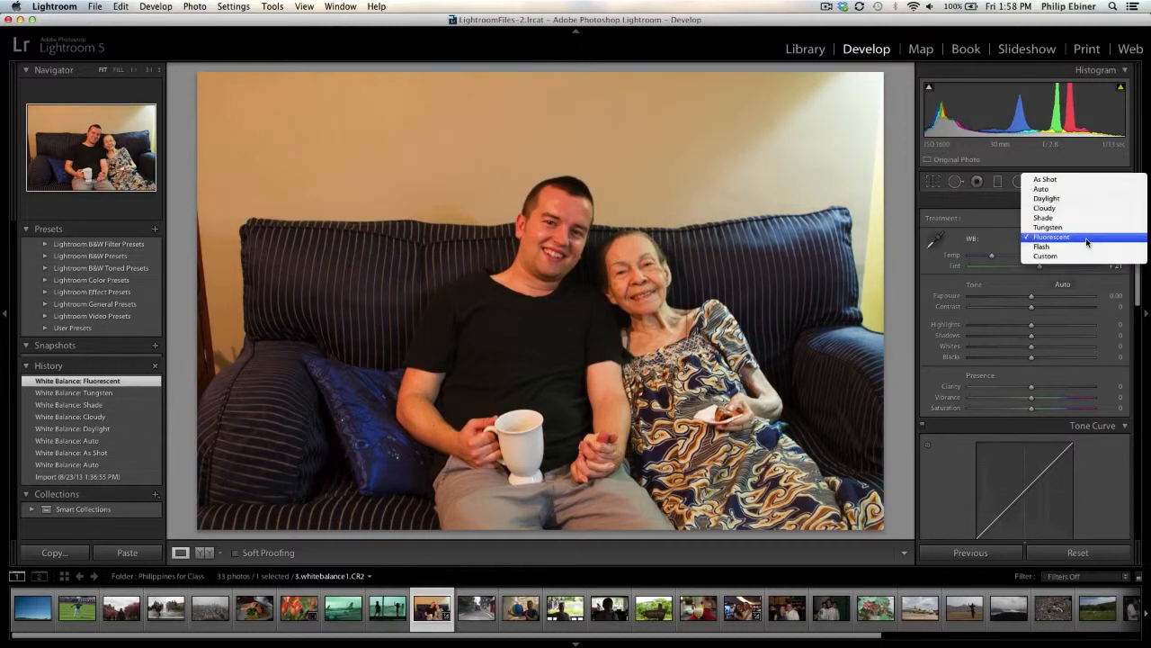
left_click(1085, 250)
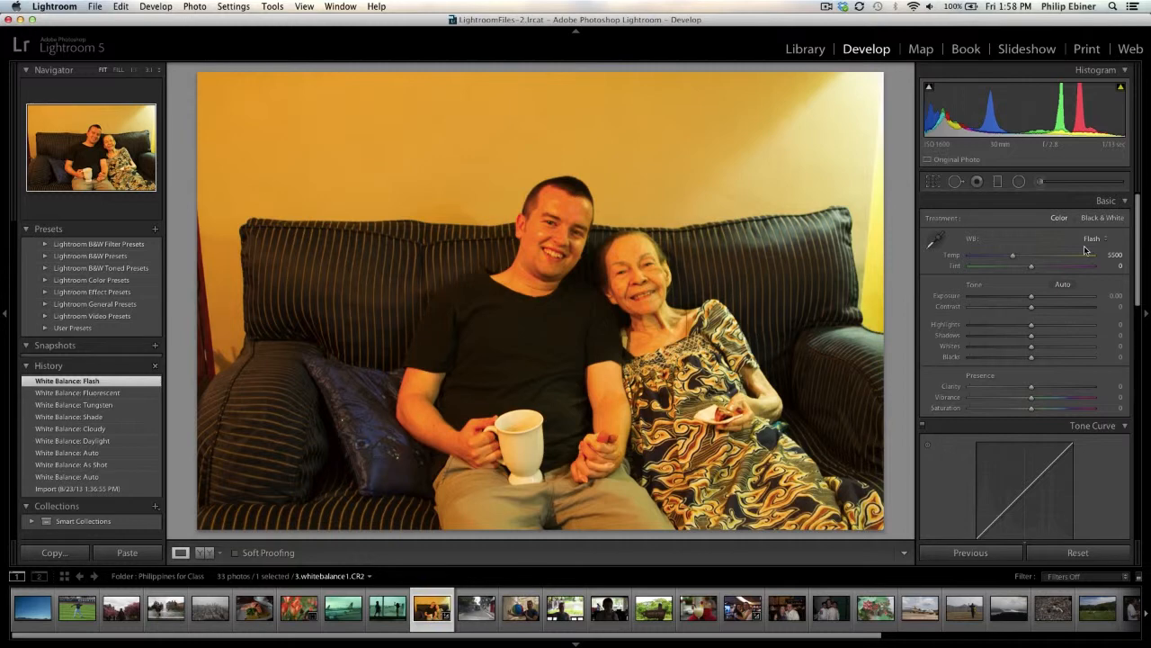
Return the sofa photo to the As Shot white balance and set a custom one by sampling the man's white mug
left_click(1088, 241)
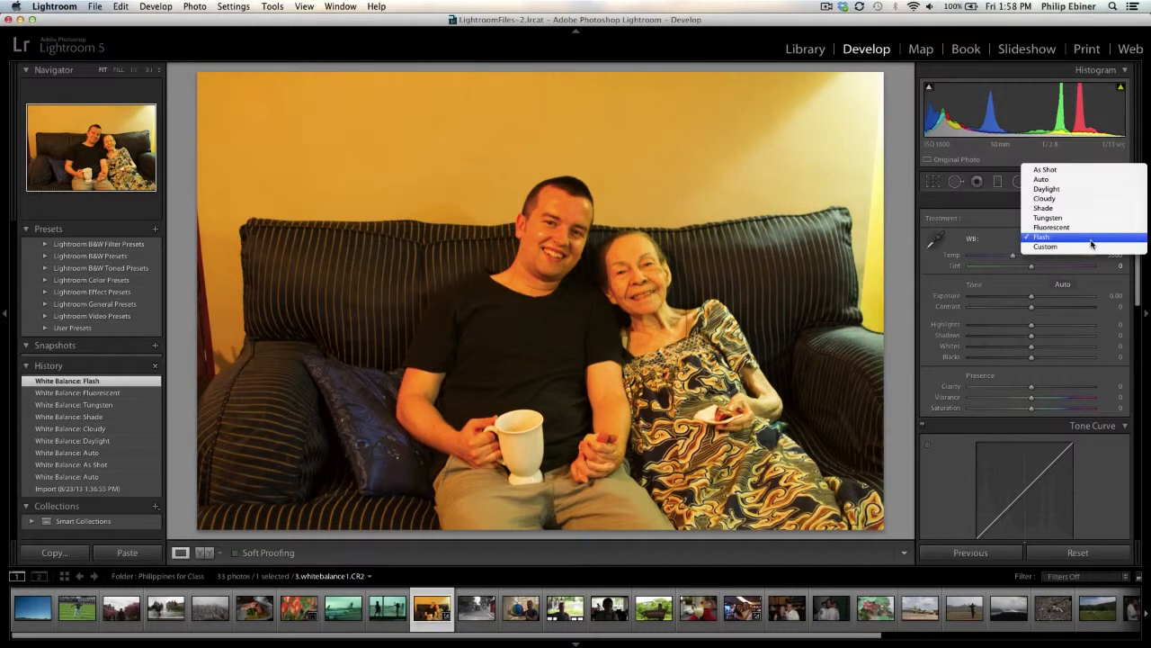
left_click(1083, 171)
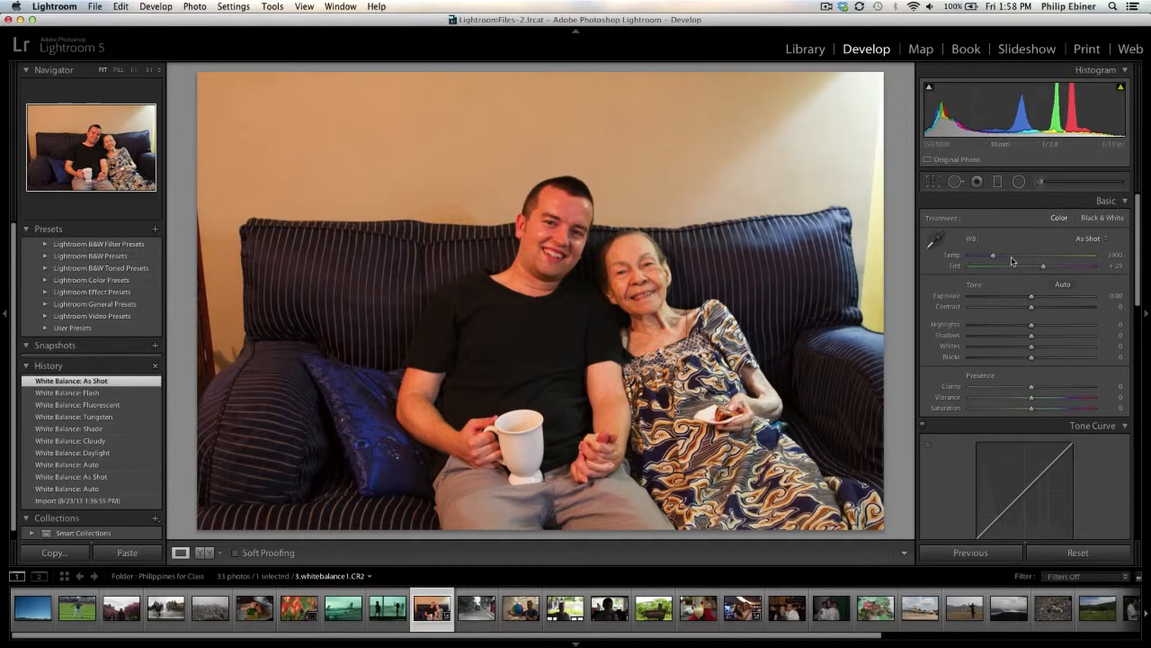
left_click(936, 241)
left_click(521, 448)
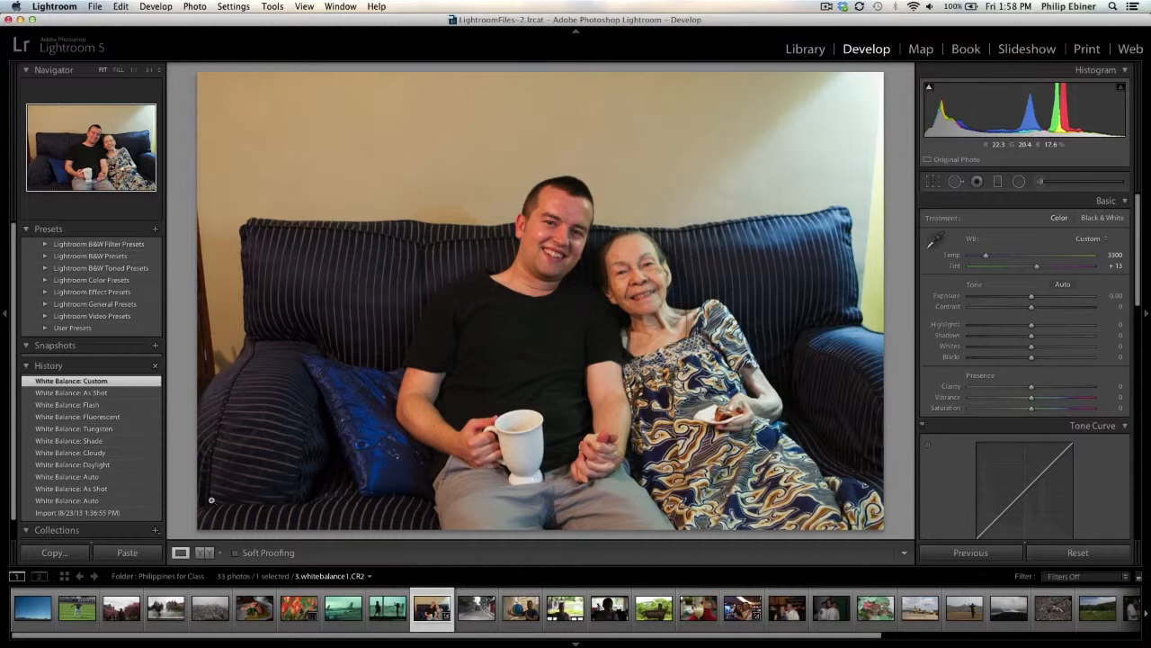
left_click(1095, 239)
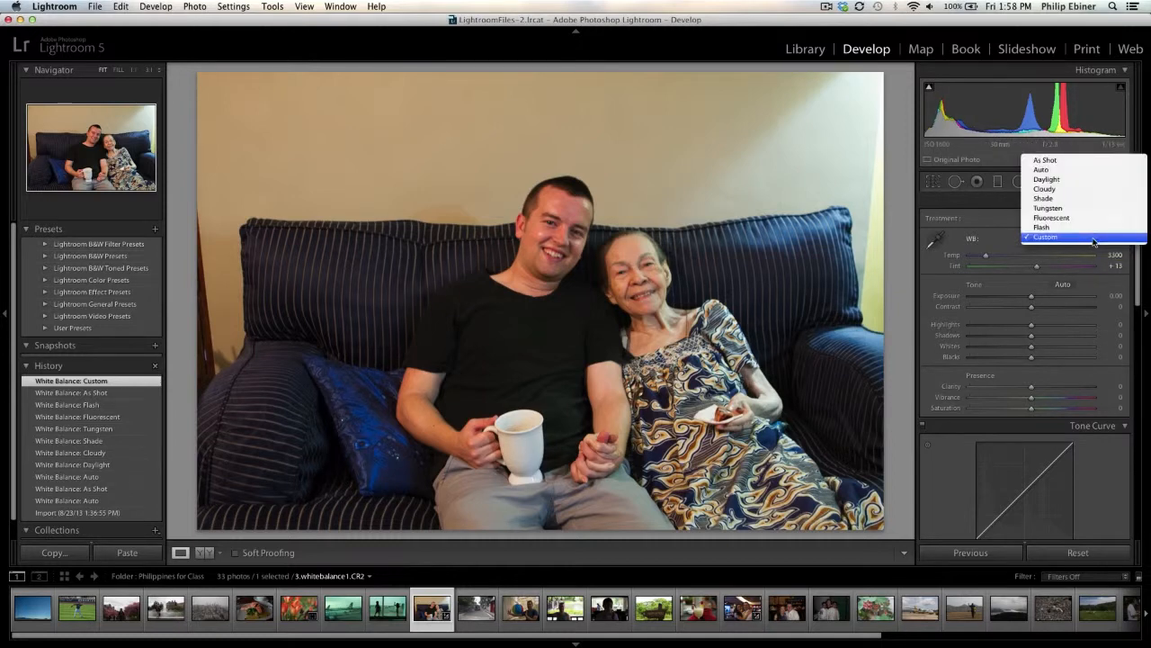
left_click(1011, 229)
Try white balance temperatures of 25478 and 3438 on the desert sky photo and return it to As Shot
left_click(32, 608)
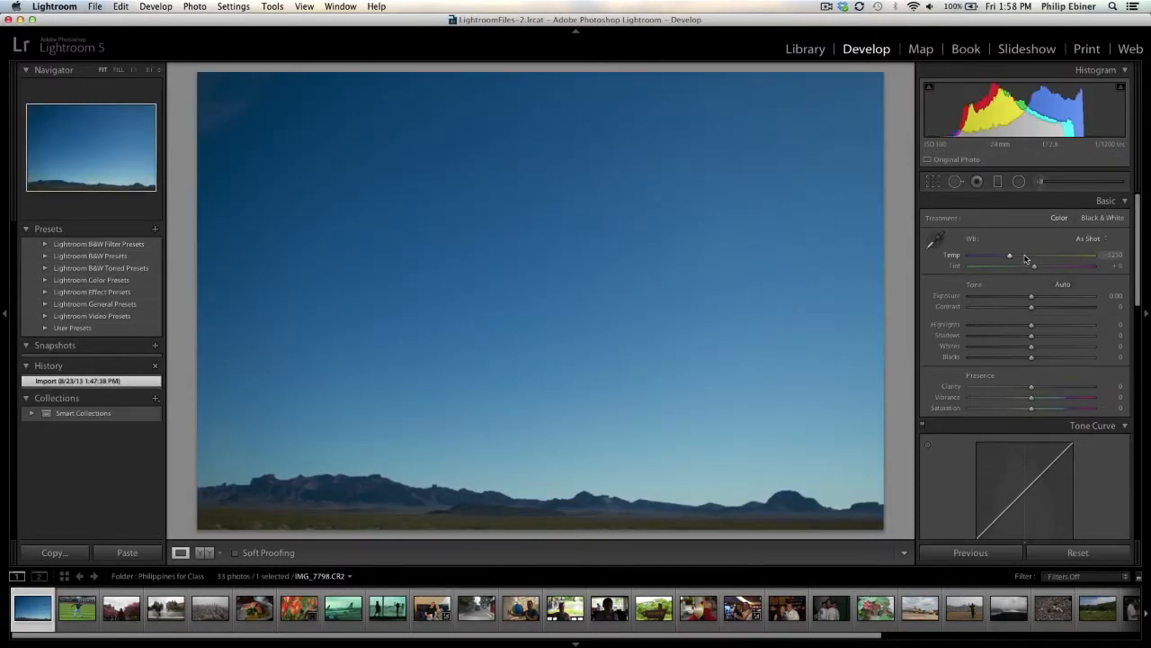
left_click_drag(1025, 259, 1024, 260)
left_click_drag(1037, 261, 1079, 267)
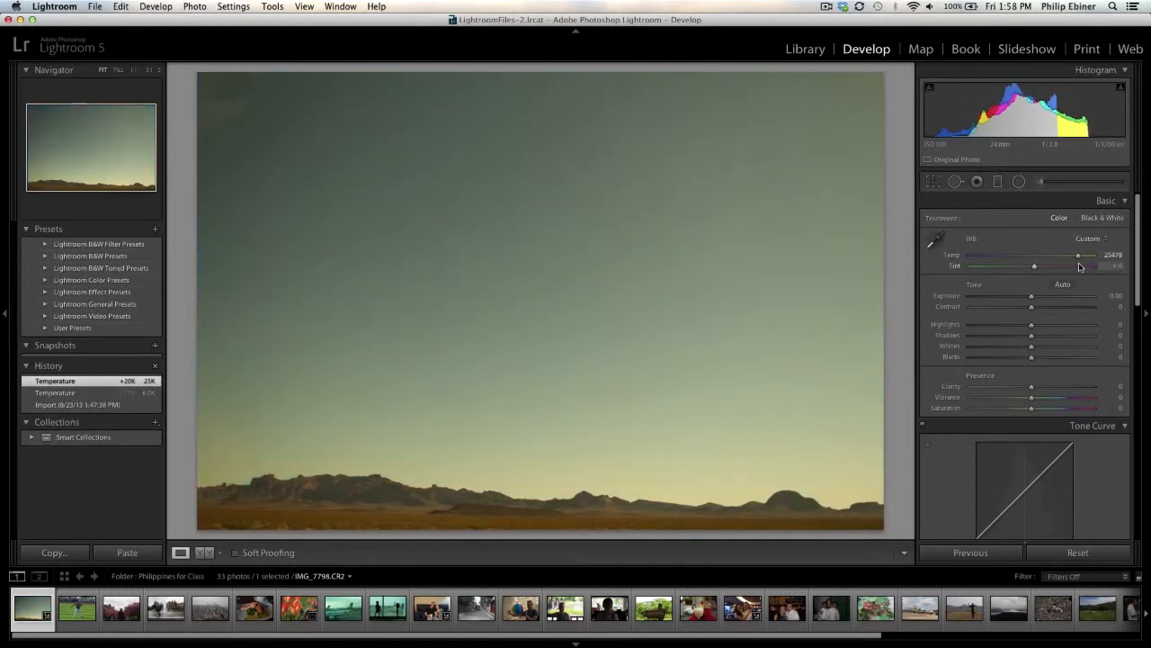
left_click(986, 256)
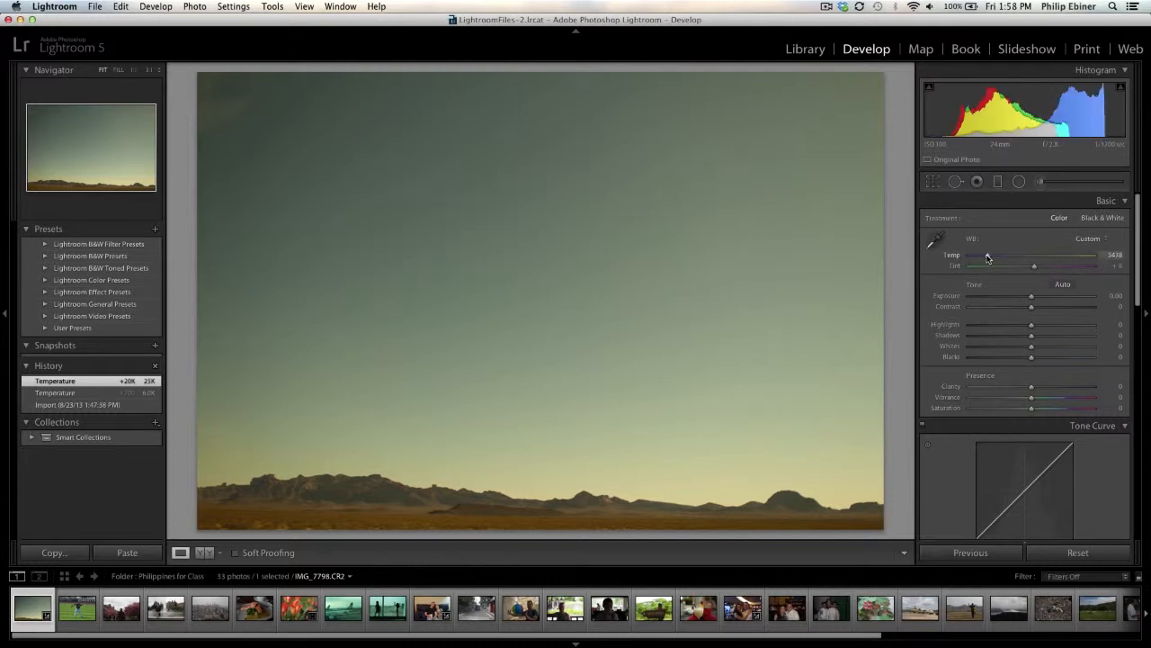
left_click(1098, 238)
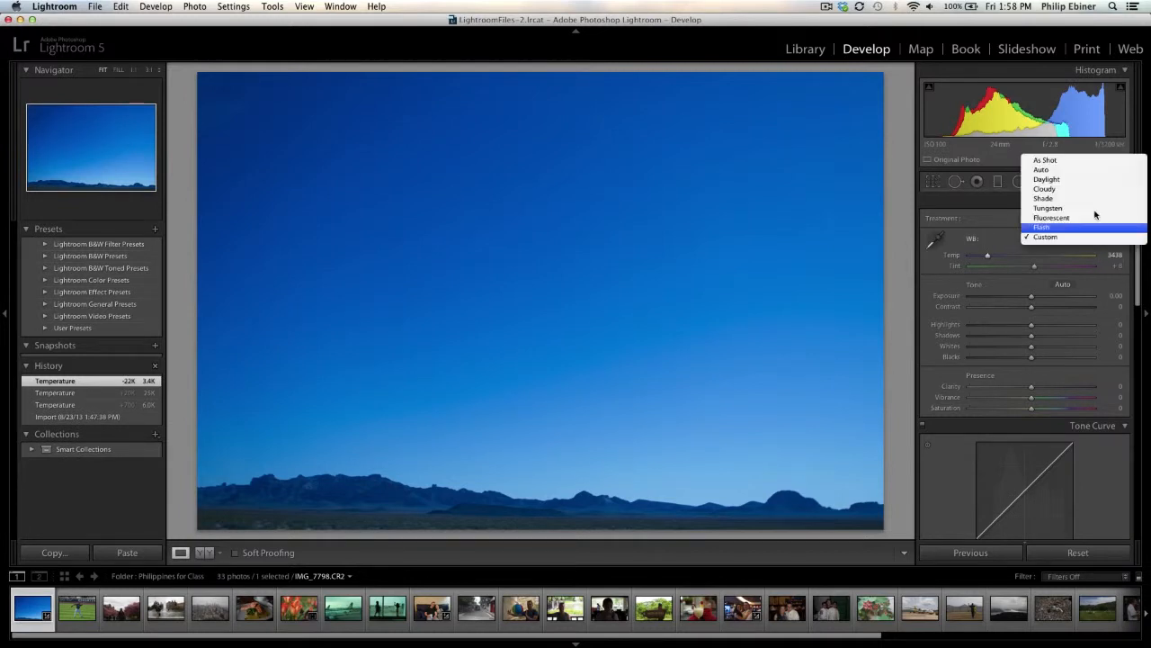
left_click(1080, 166)
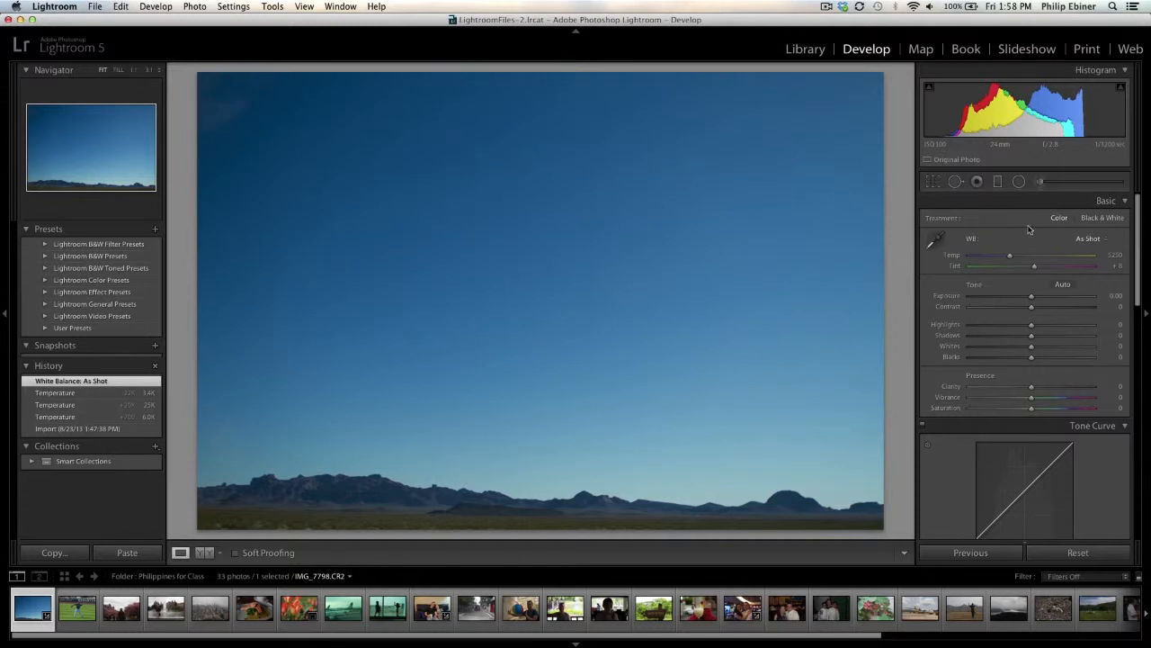
Try exposures of +0.50, +0.90 and -1.15 on the tulip photo and reset Exposure to 0
left_click(298, 608)
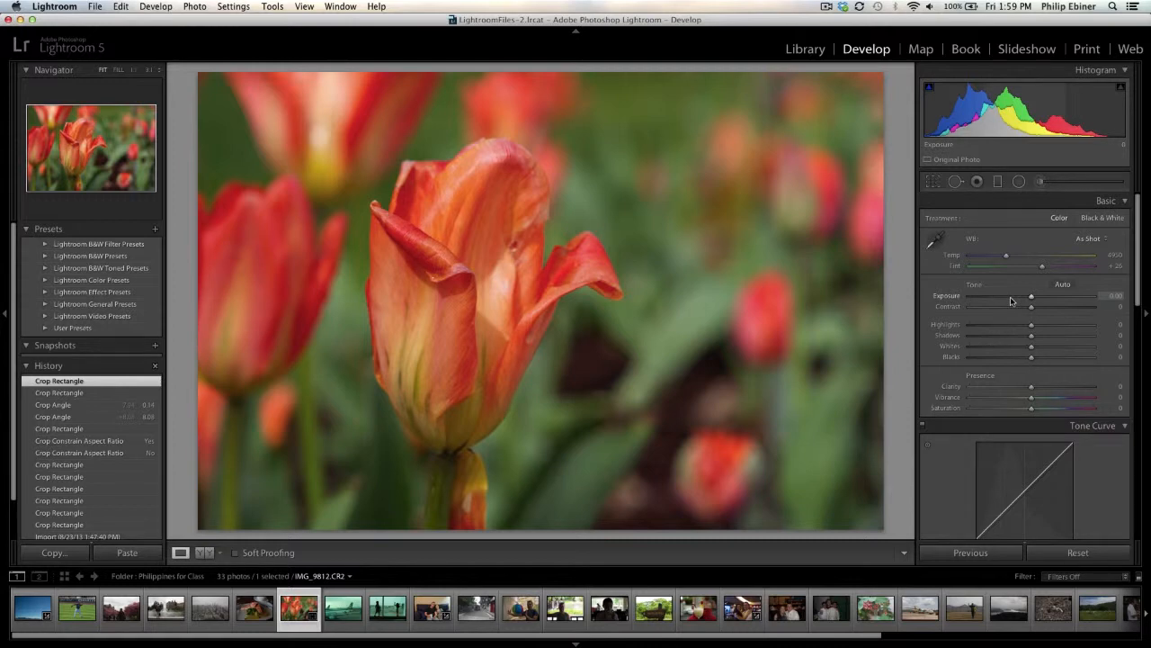
key("Up")
key("Up")
key("Up")
key("Up")
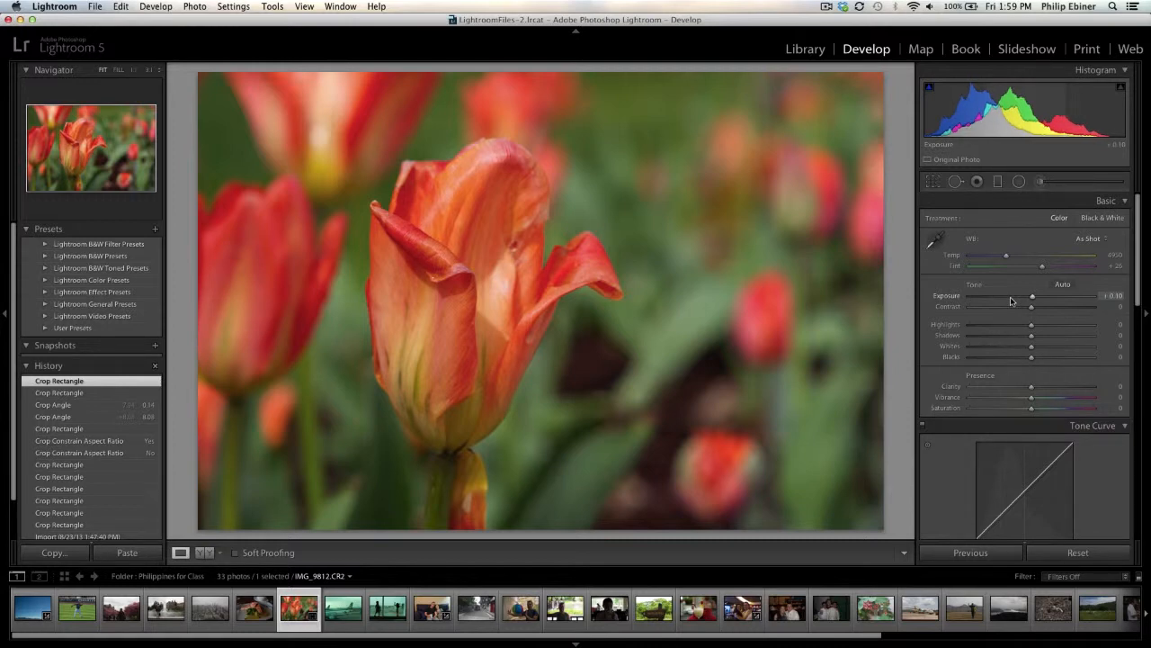
key("Up")
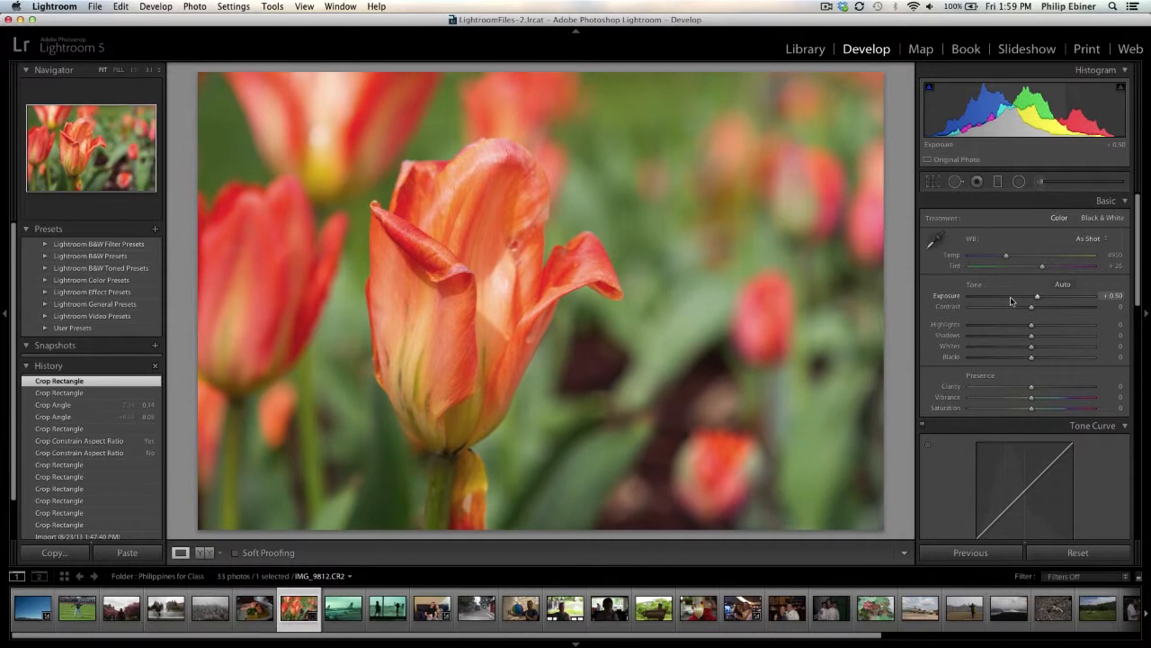
mouse_move(1034, 302)
left_mouse_down()
mouse_move(1017, 303)
mouse_move(1044, 304)
left_mouse_up()
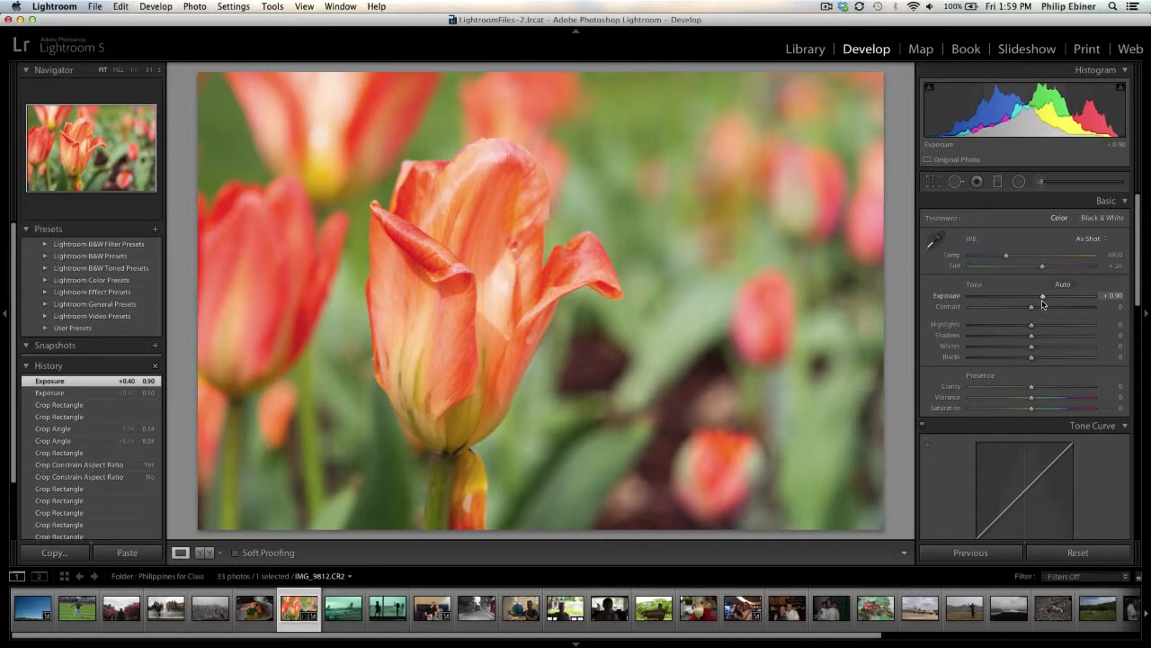
left_click_drag(1020, 298, 1018, 298)
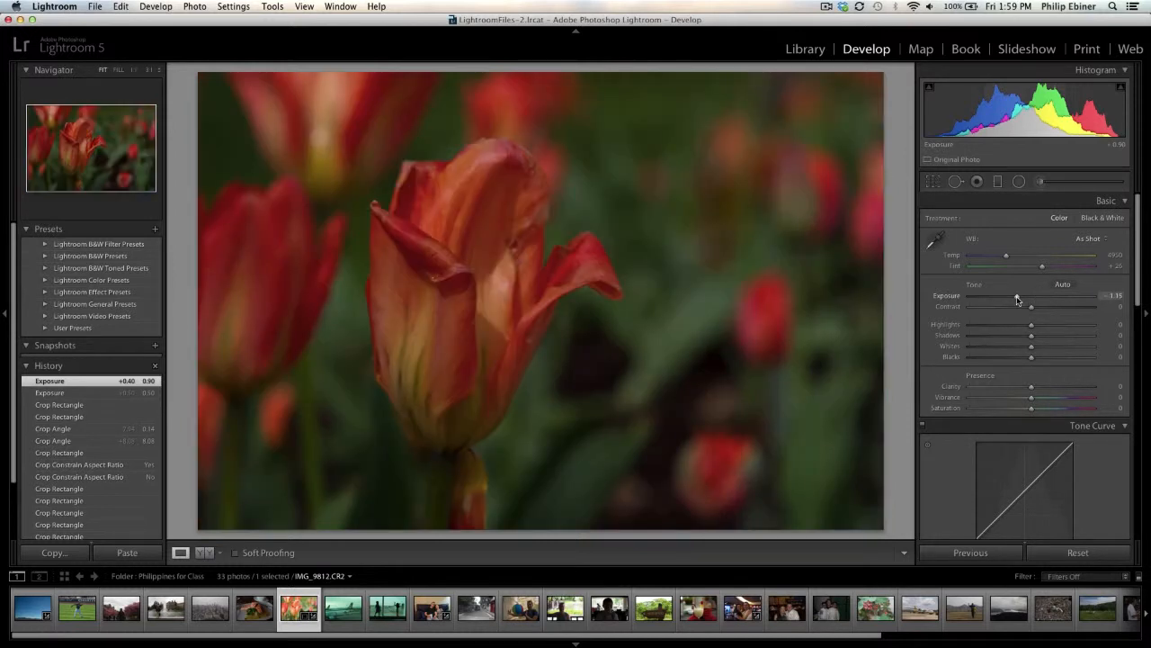
double_click(947, 297)
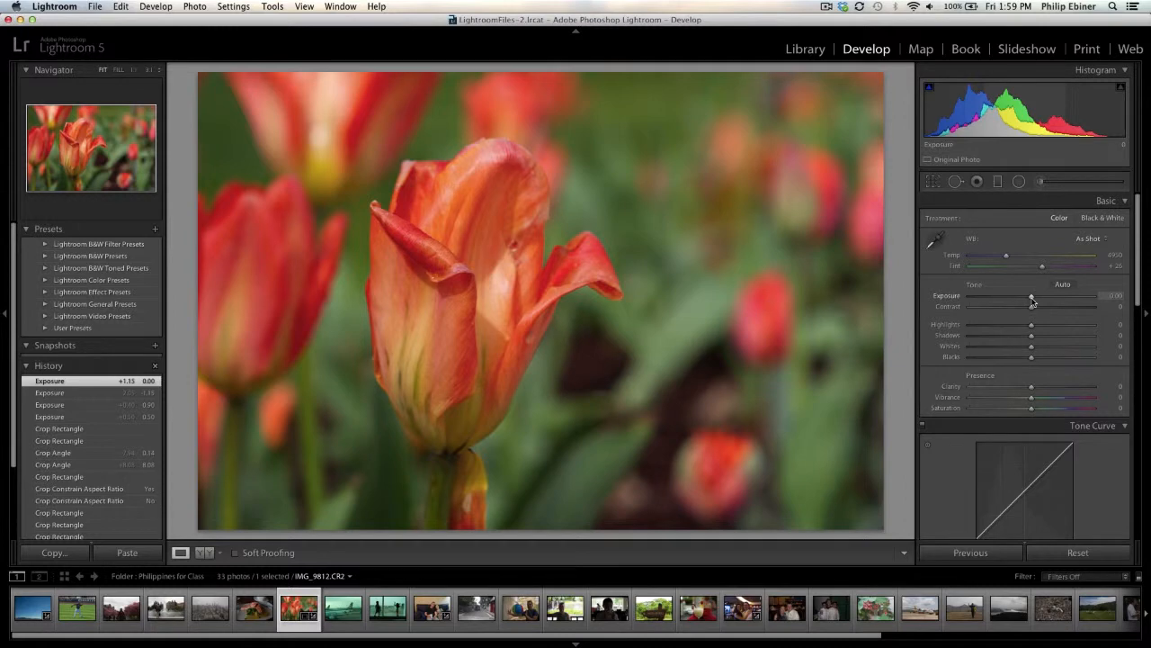
Open the dark backlit photo of the boy drinking from a cup and raise its exposure to +2.60
left_click(609, 608)
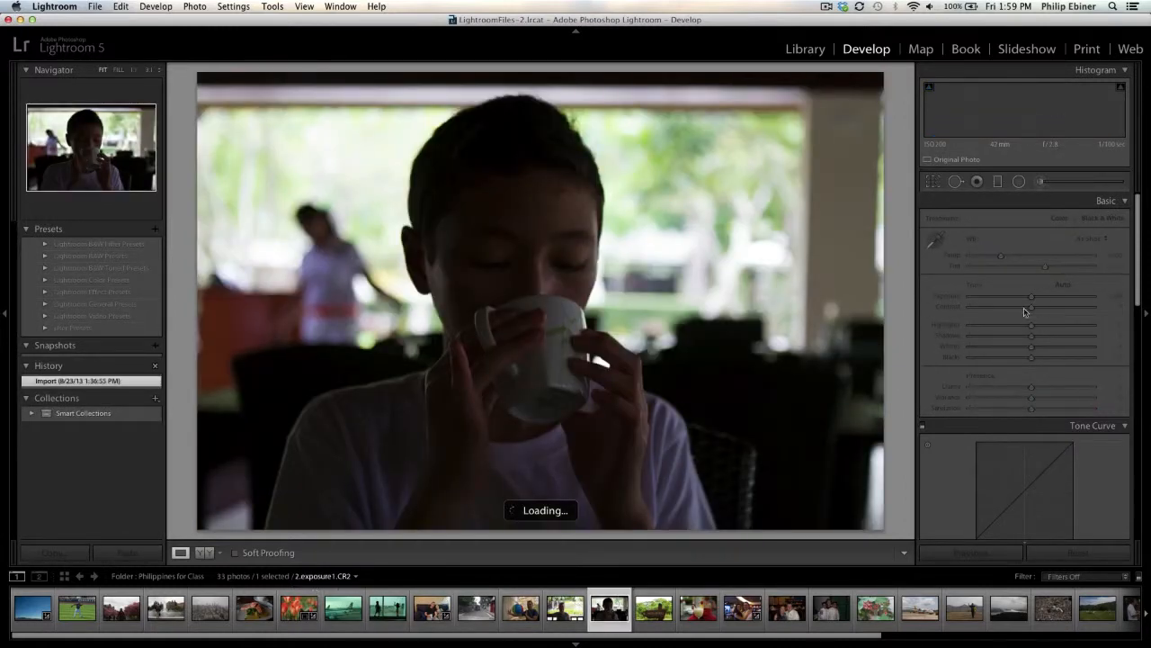
left_click_drag(1032, 296, 1065, 303)
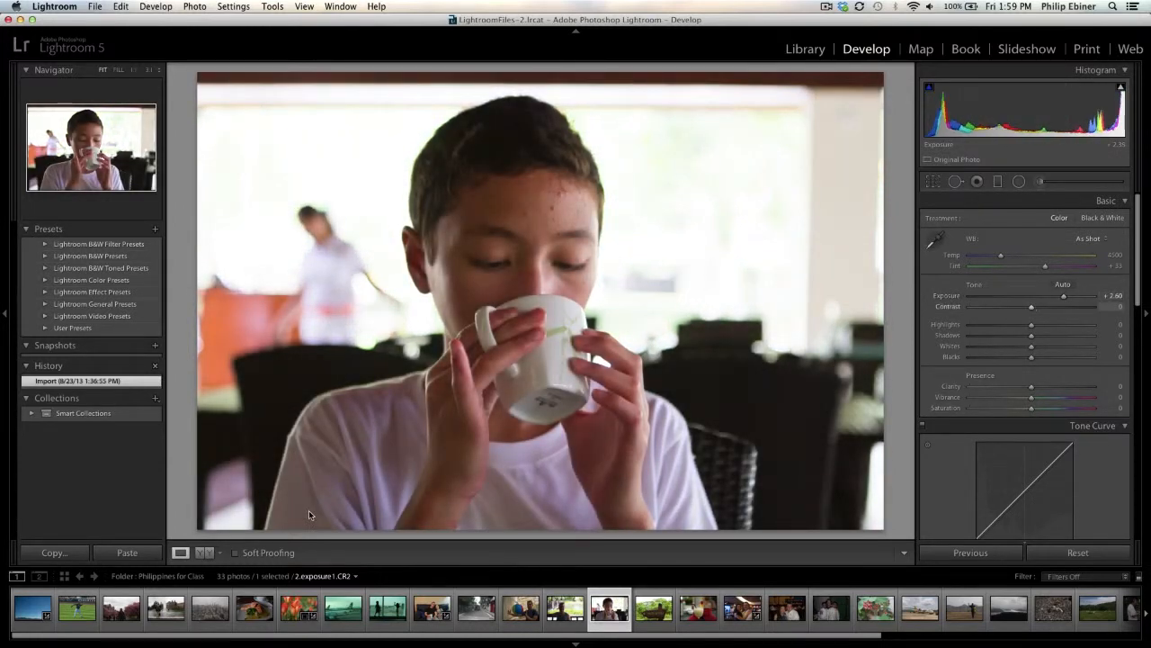
Reopen the tulip photo and raise its contrast, trying +76 and settling on +52
left_click(300, 608)
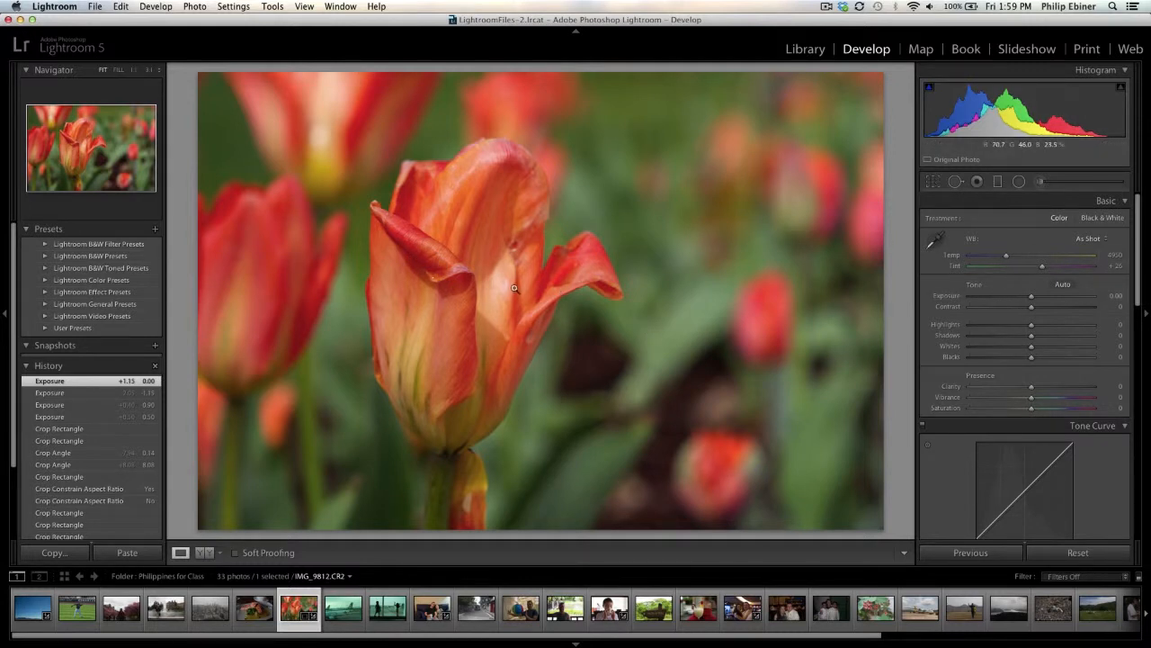
left_click_drag(1032, 307, 1079, 318)
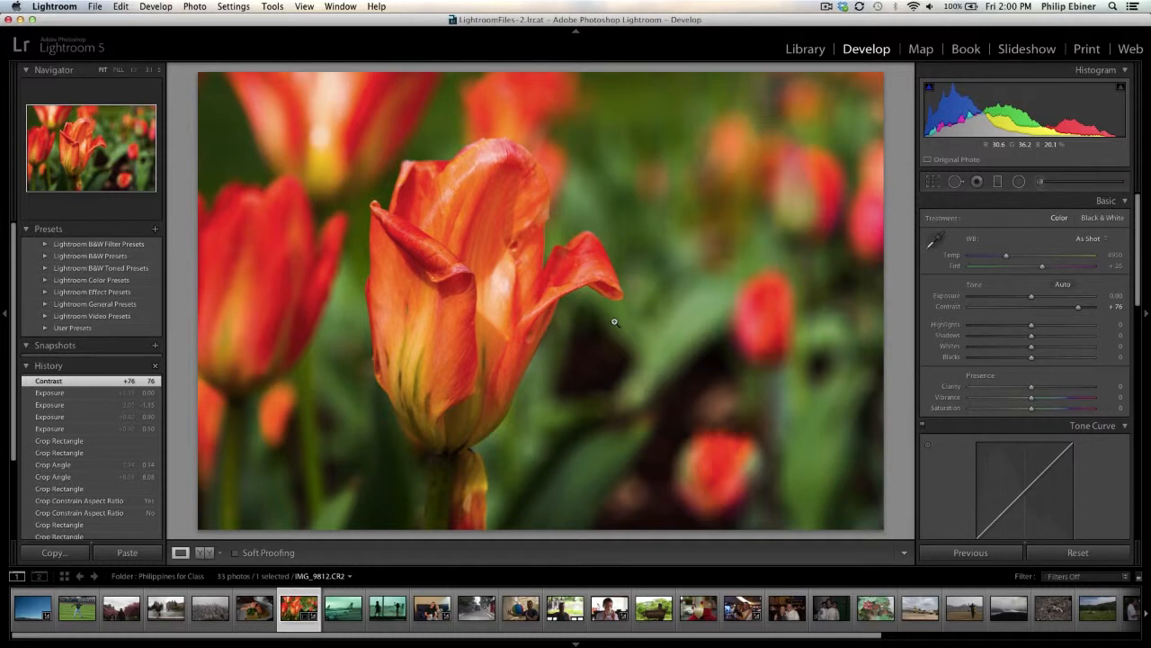
left_click(1064, 309)
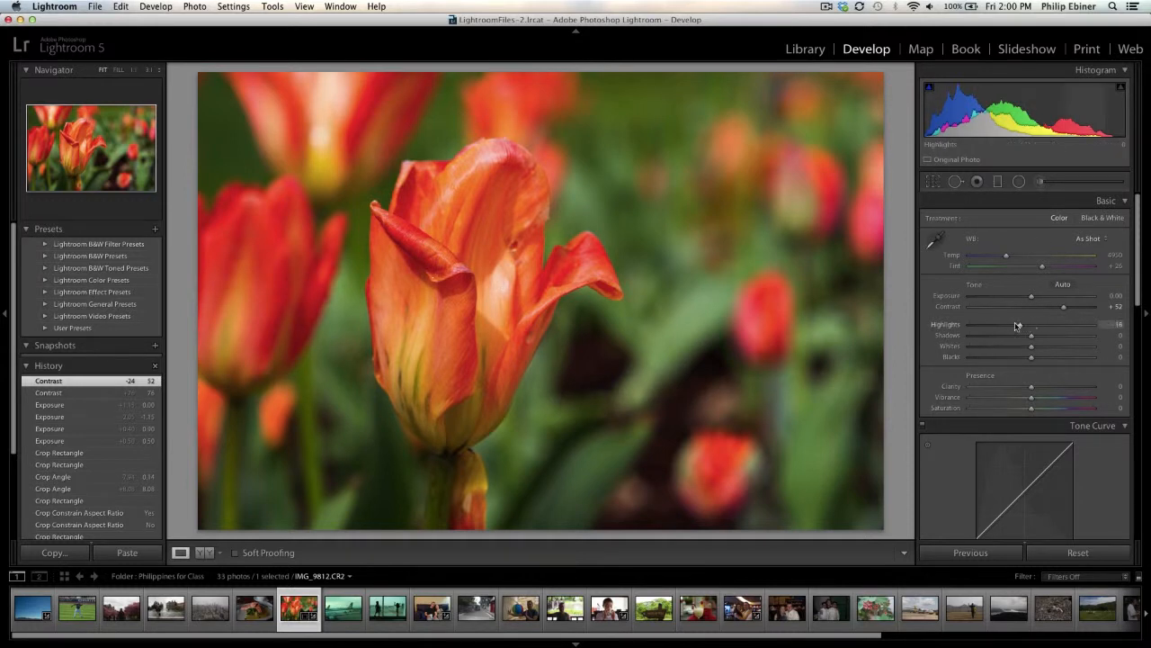
Try lowering the tulip photo's highlights to -100 and reset them to 0
left_click_drag(1001, 328, 836, 365)
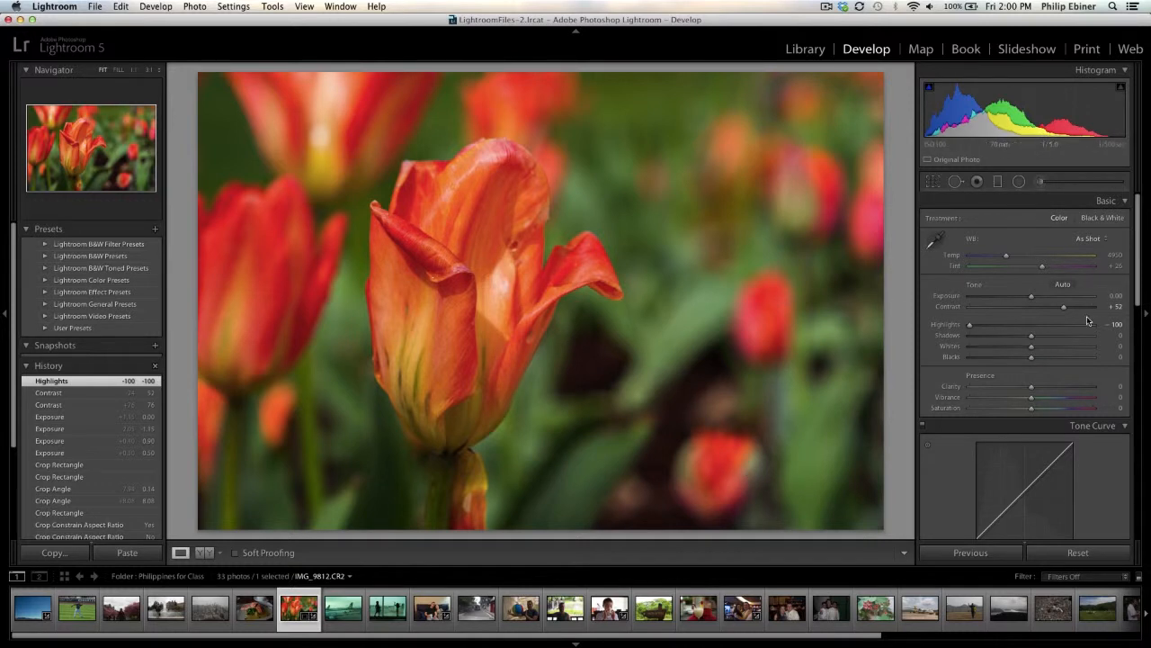
double_click(1025, 329)
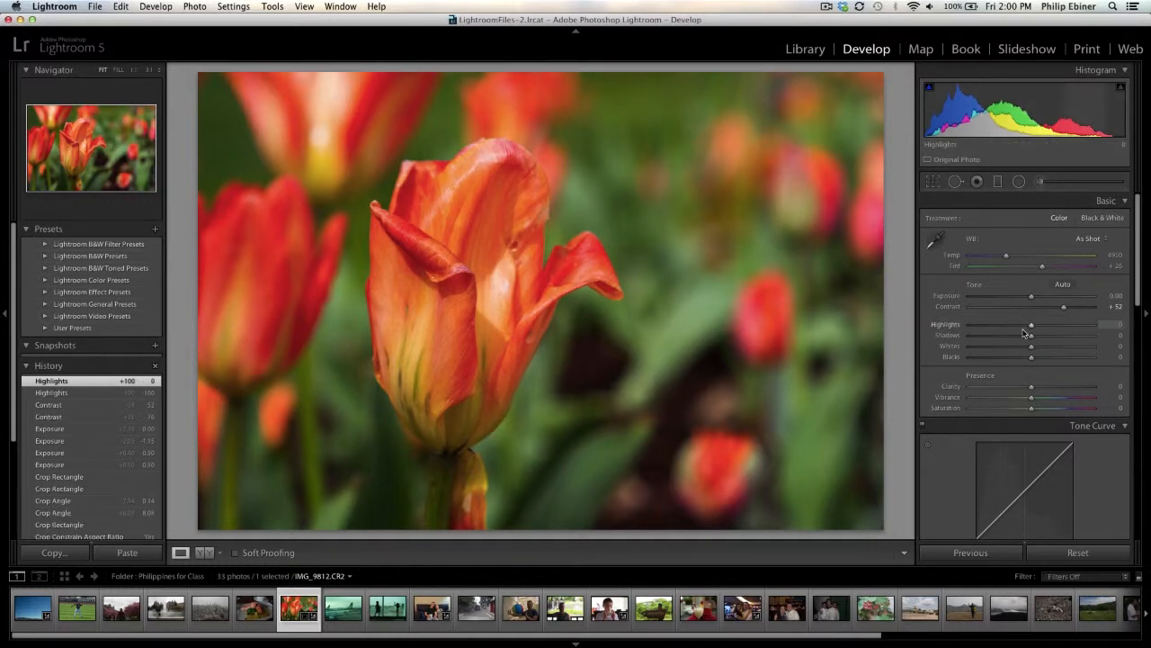
Test the tulip photo's shadows down to -100, settle them at -30, and raise the whites to +63
left_click_drag(1031, 337, 1149, 339)
left_click_drag(1036, 348, 903, 347)
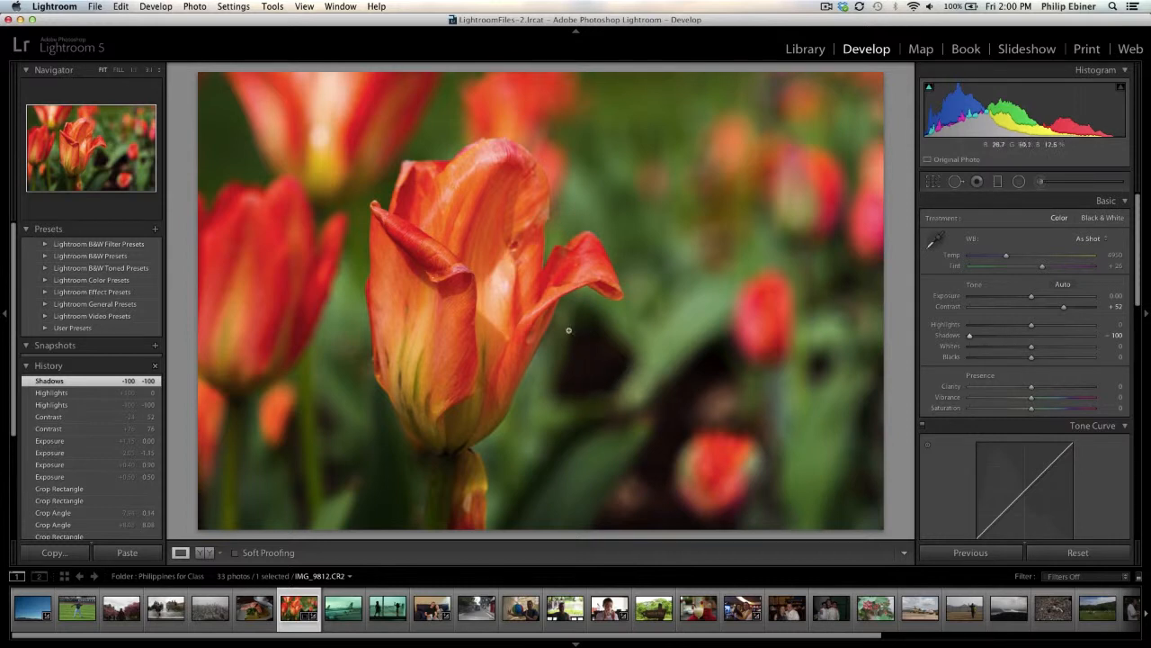
left_click_drag(972, 338, 1072, 356)
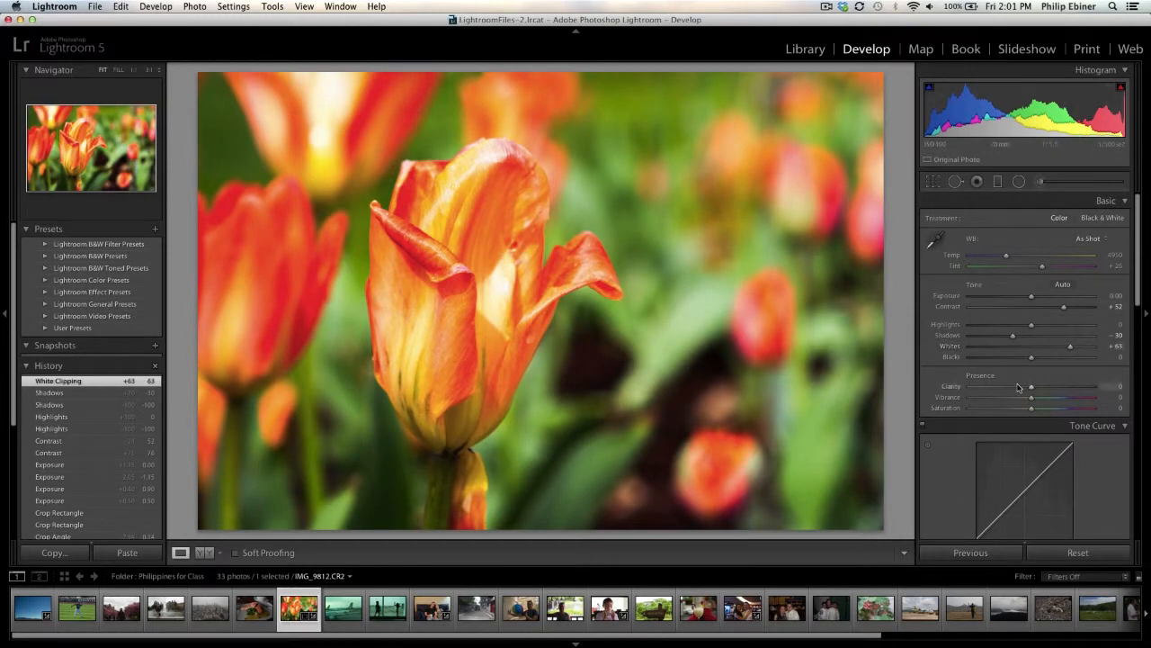
Reset the tulip photo's whites to 0, settle the blacks at -23, and set the shadows to +4
double_click(954, 352)
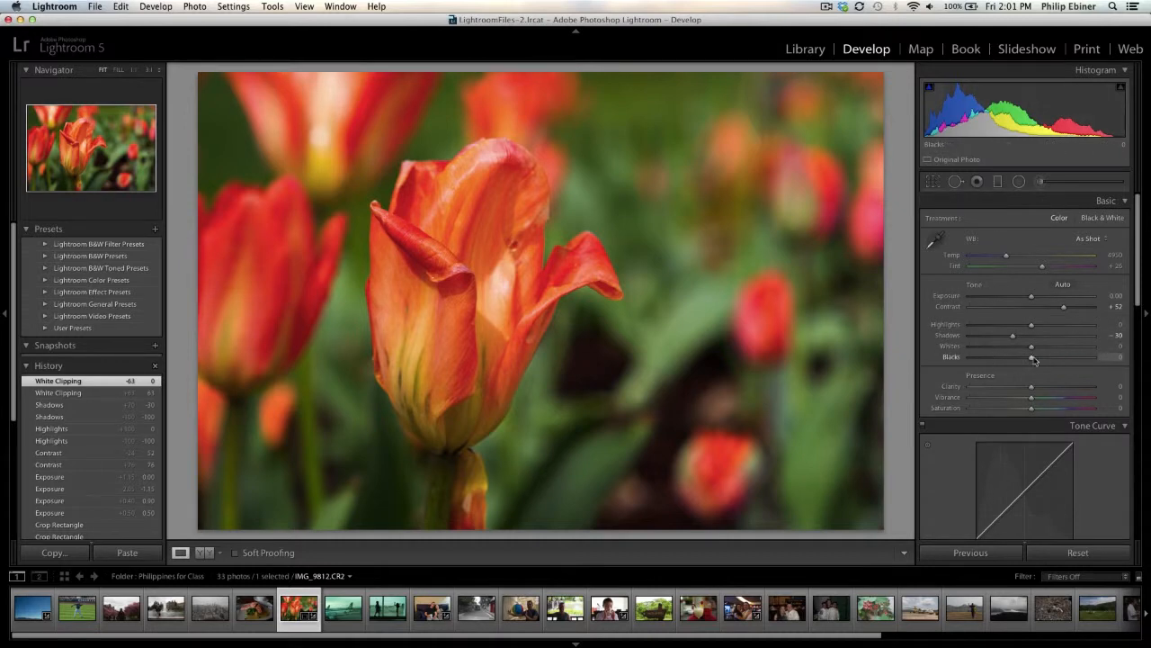
mouse_move(1033, 361)
left_mouse_down()
mouse_move(969, 369)
mouse_move(1023, 371)
left_mouse_up()
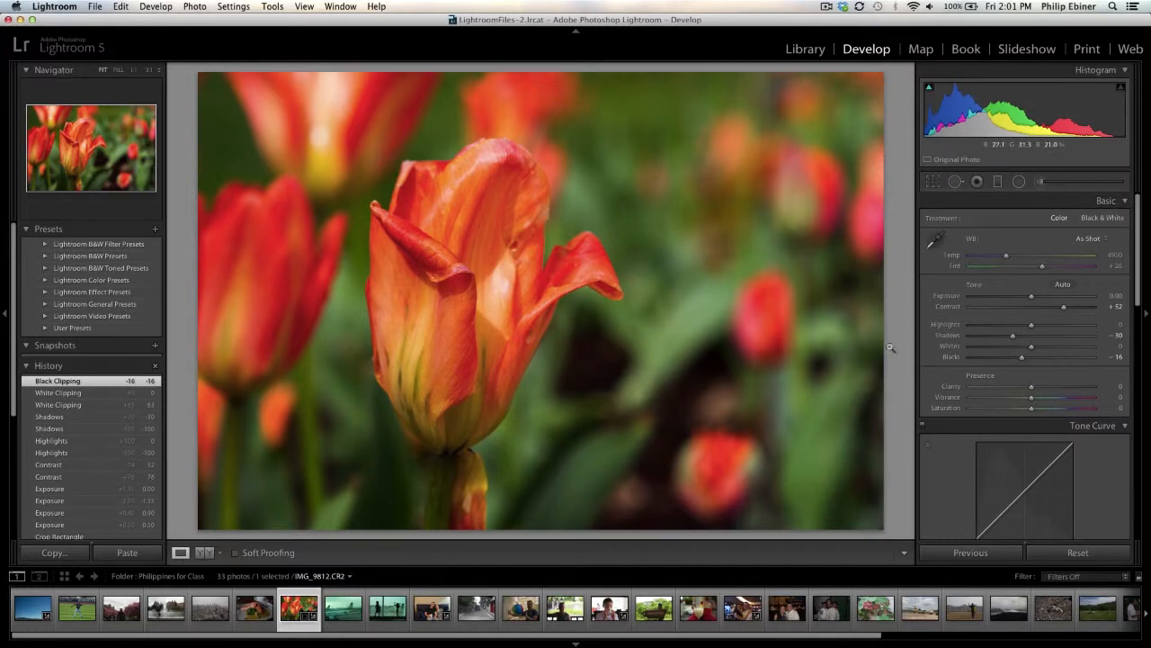
left_click_drag(1012, 361, 1019, 362)
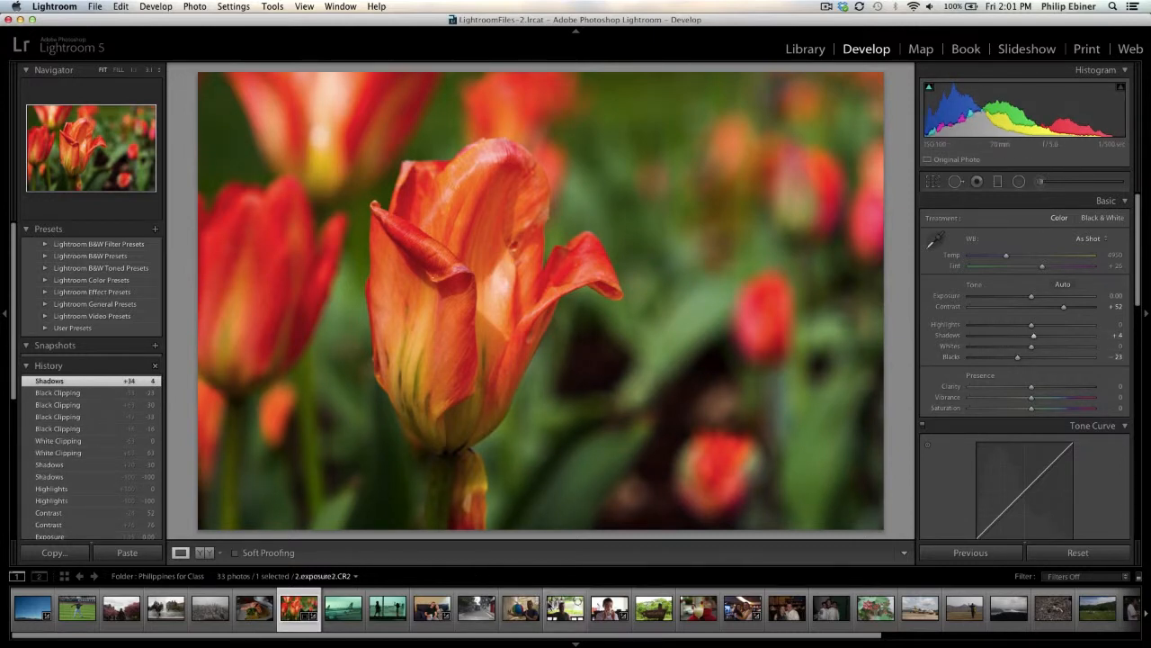
Open the backlit photo of the man by the pond, try its exposure at +1.45, and reset exposure to 0
left_click(556, 608)
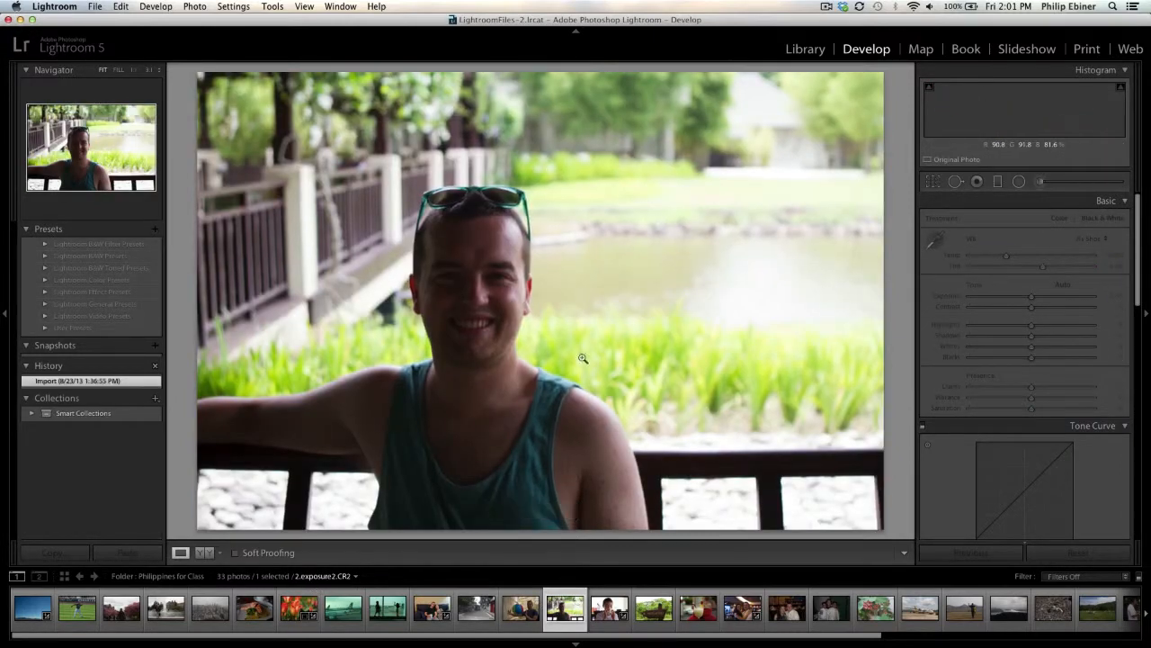
left_click_drag(1030, 300, 1049, 300)
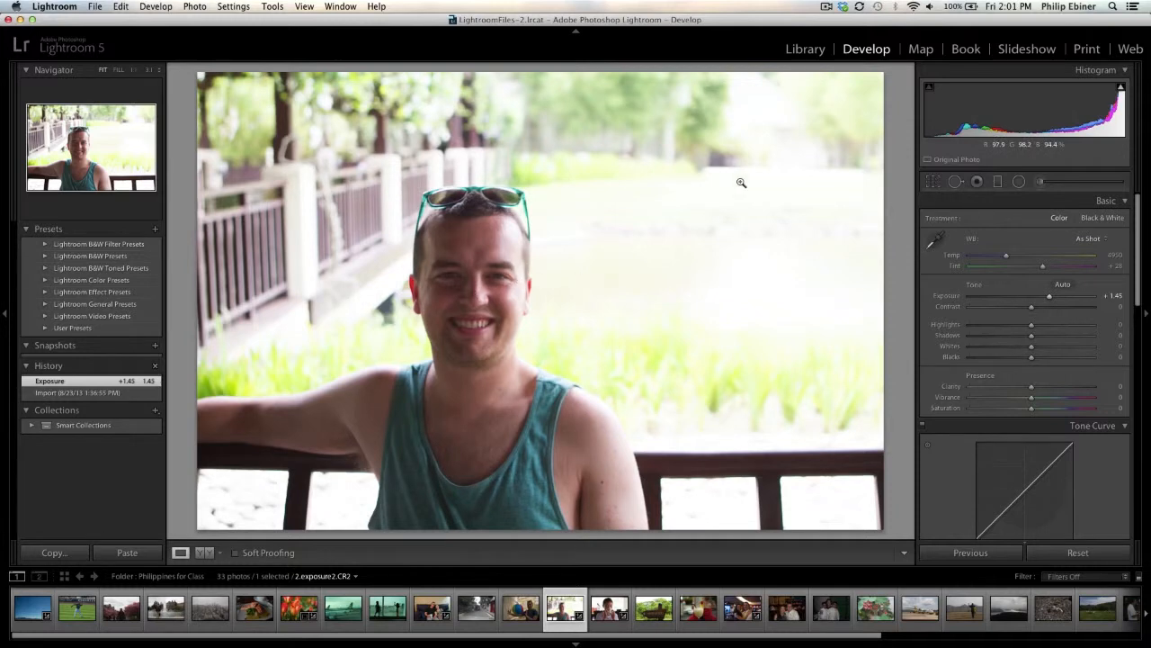
double_click(952, 296)
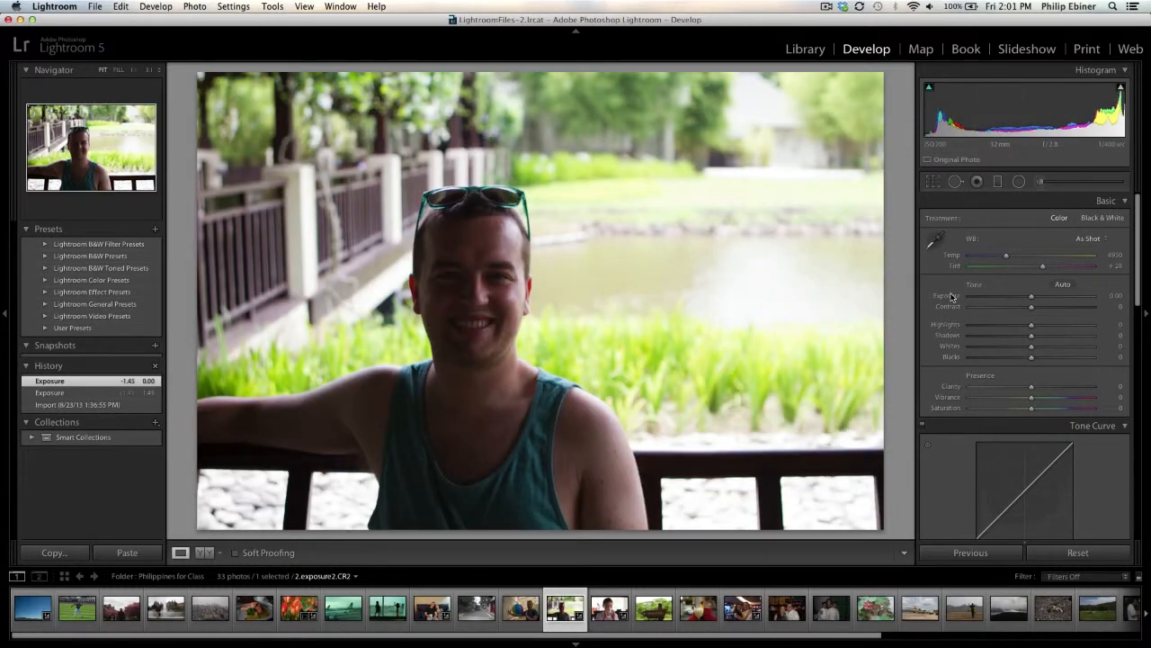
Raise the pond portrait's shadows to +76, and lower its highlights to -100 and its whites to -63
left_click_drag(1031, 337, 1080, 344)
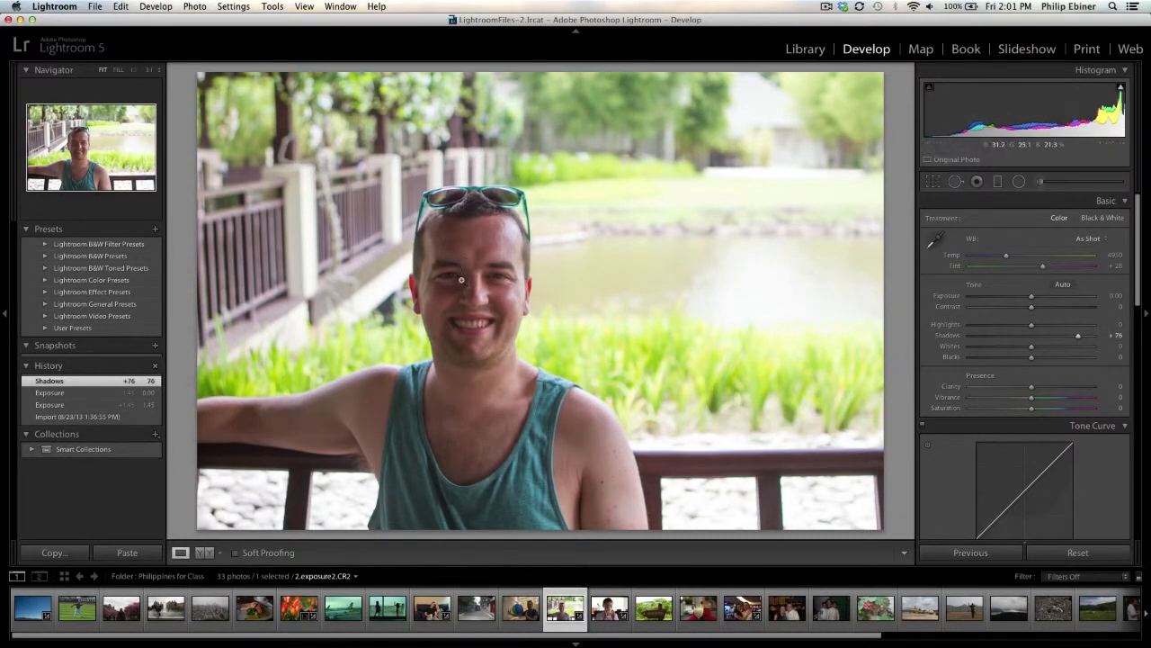
left_click_drag(1032, 326, 965, 329)
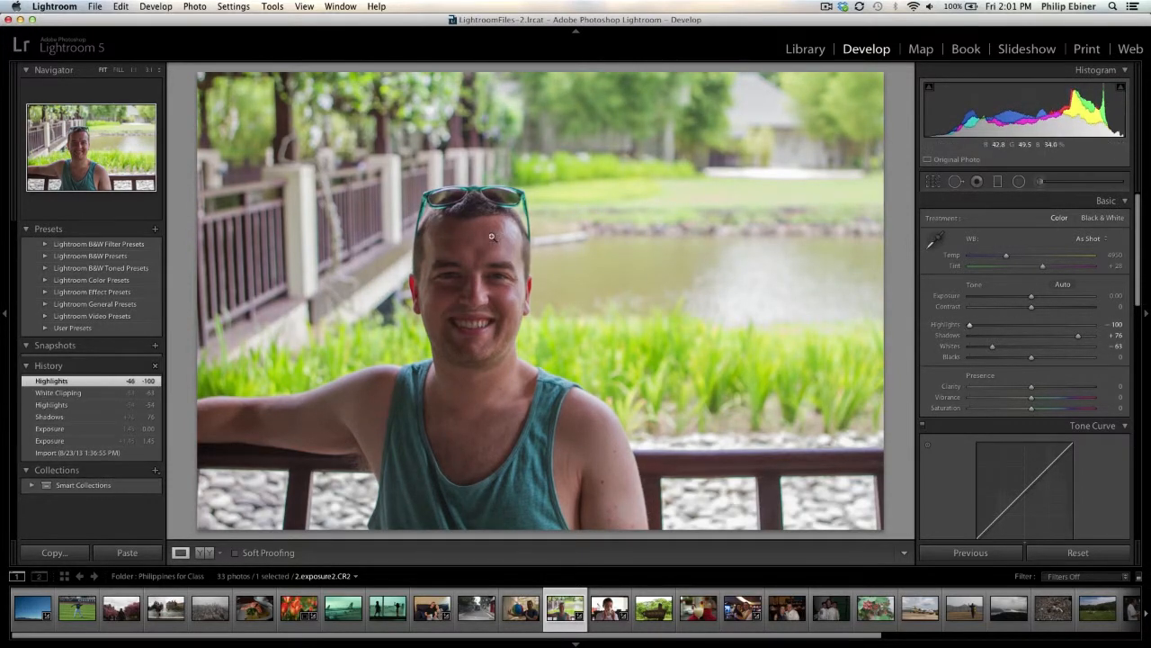
Compare the pond portrait before and after editing by resetting all its settings and undoing the reset, twice
left_click(1065, 553)
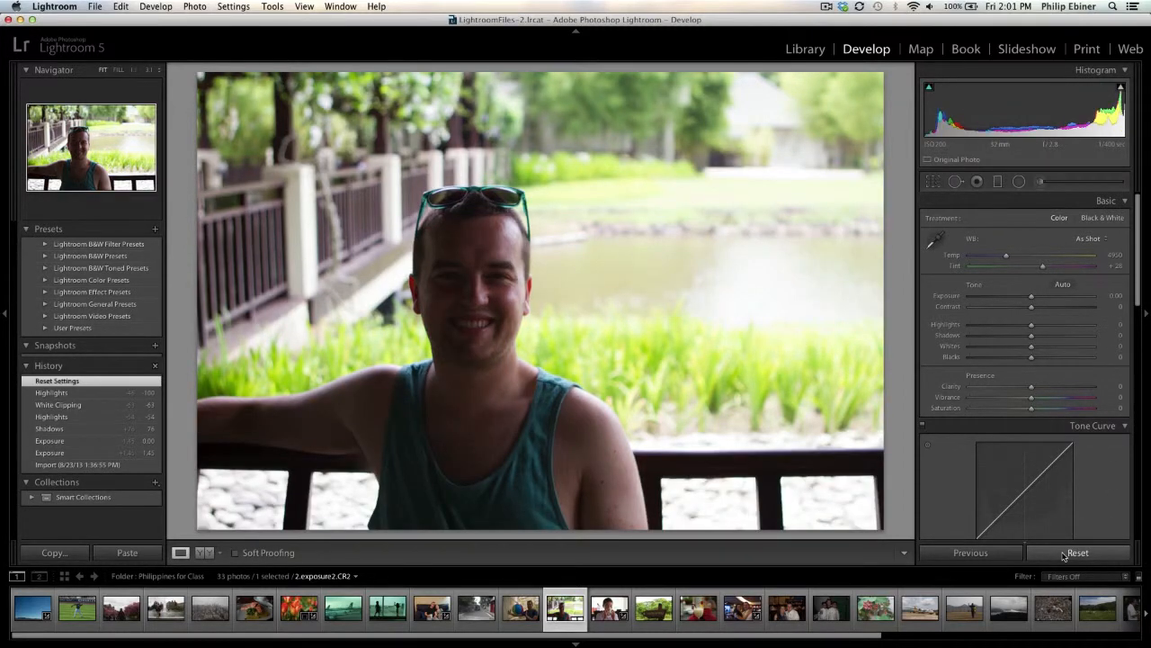
key("super+z")
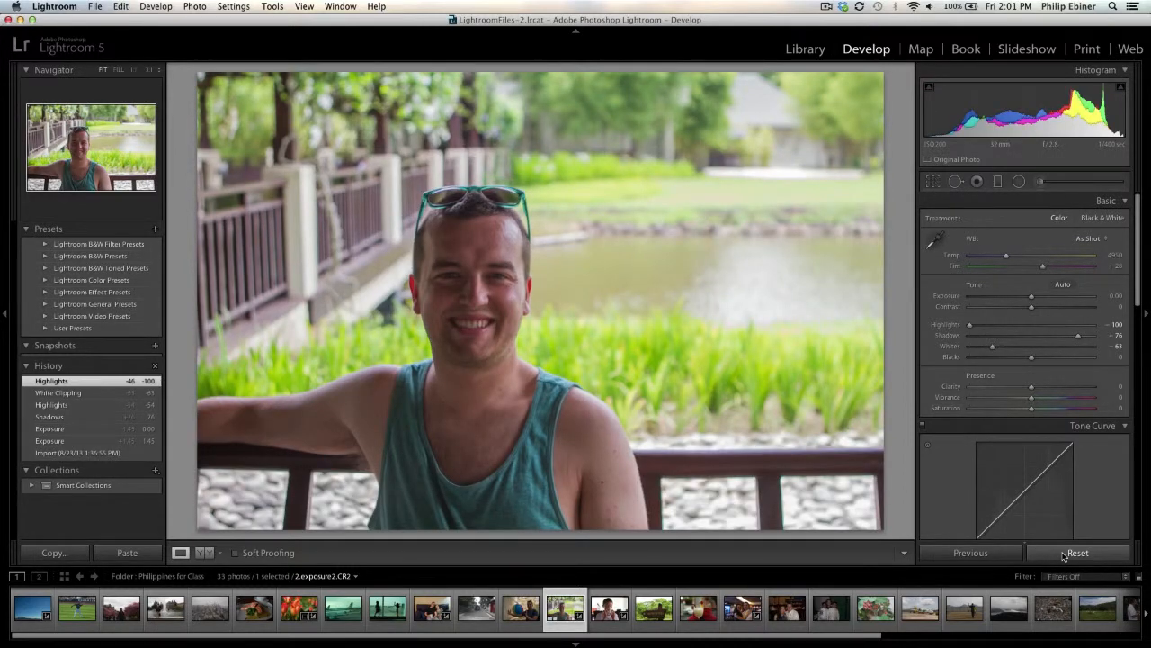
left_click(1065, 553)
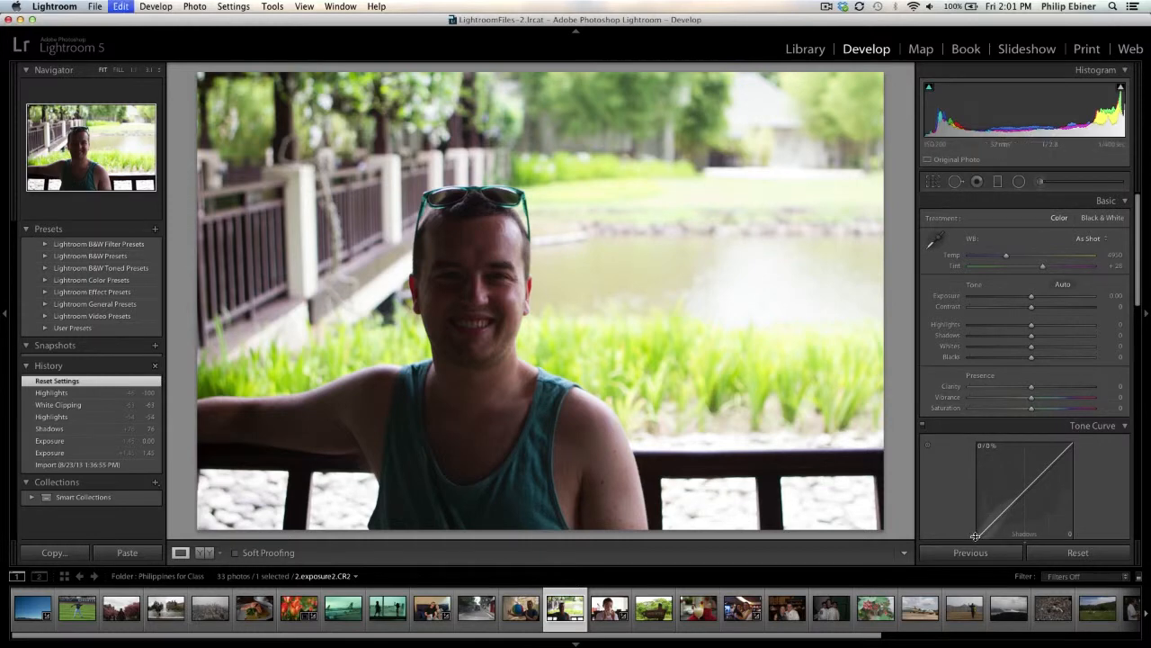
key("super+z")
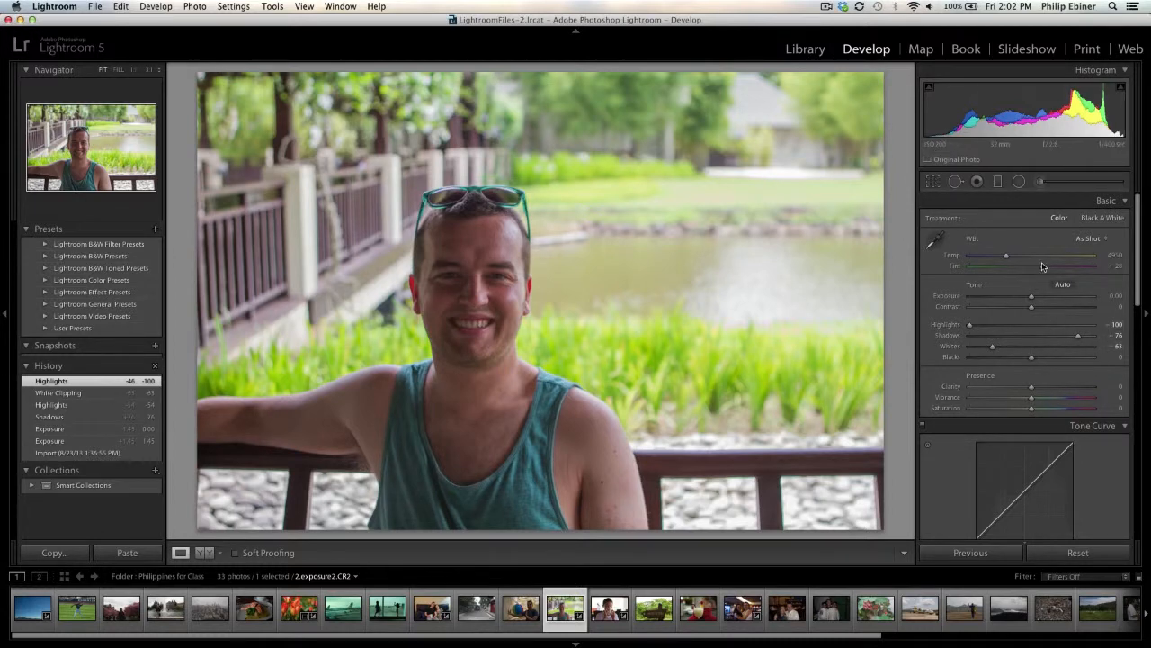
Reopen the tulip photo and test its clarity up to +87 and down to -75, settling at +7
left_click(302, 610)
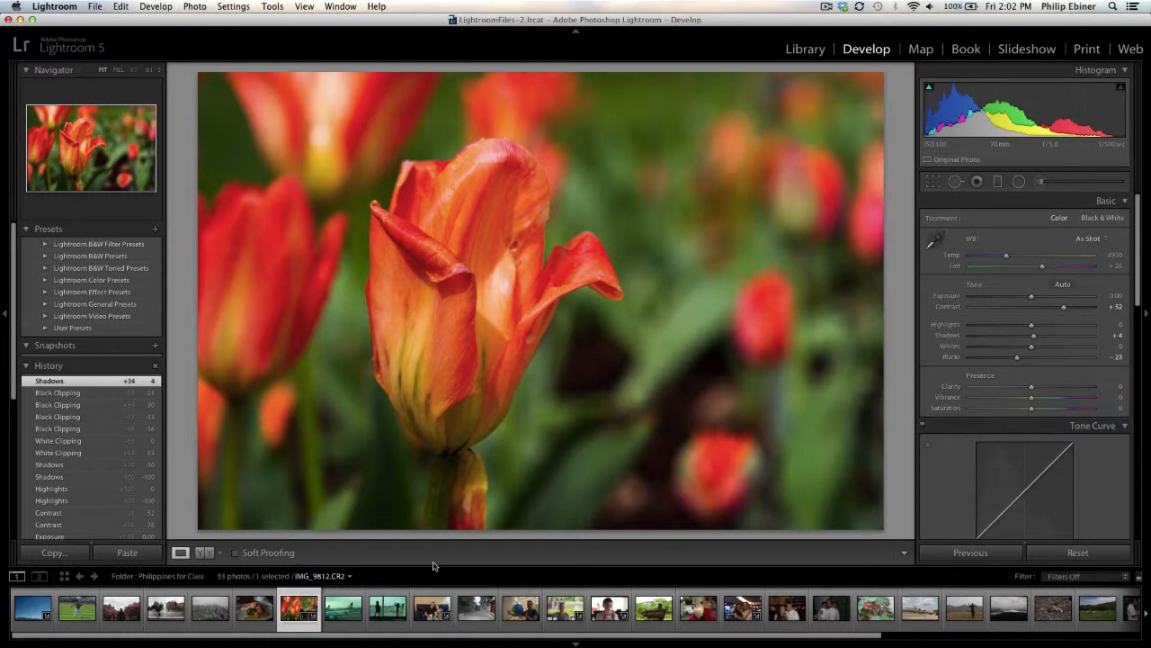
left_click_drag(1031, 387, 1051, 387)
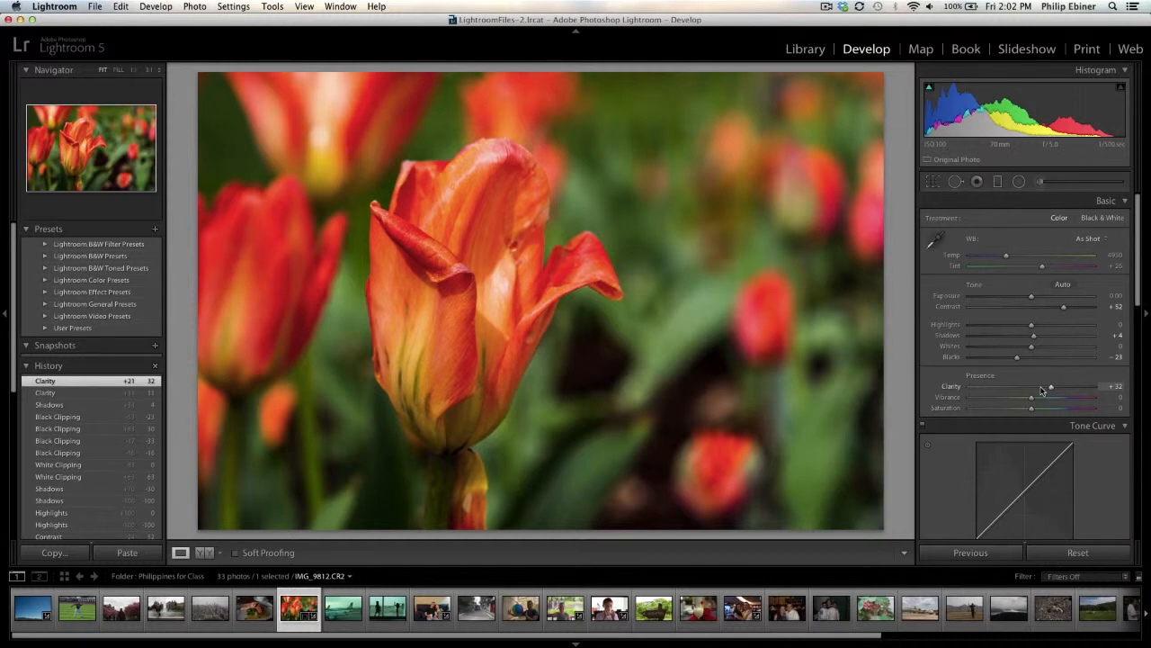
left_click_drag(1042, 390, 1085, 396)
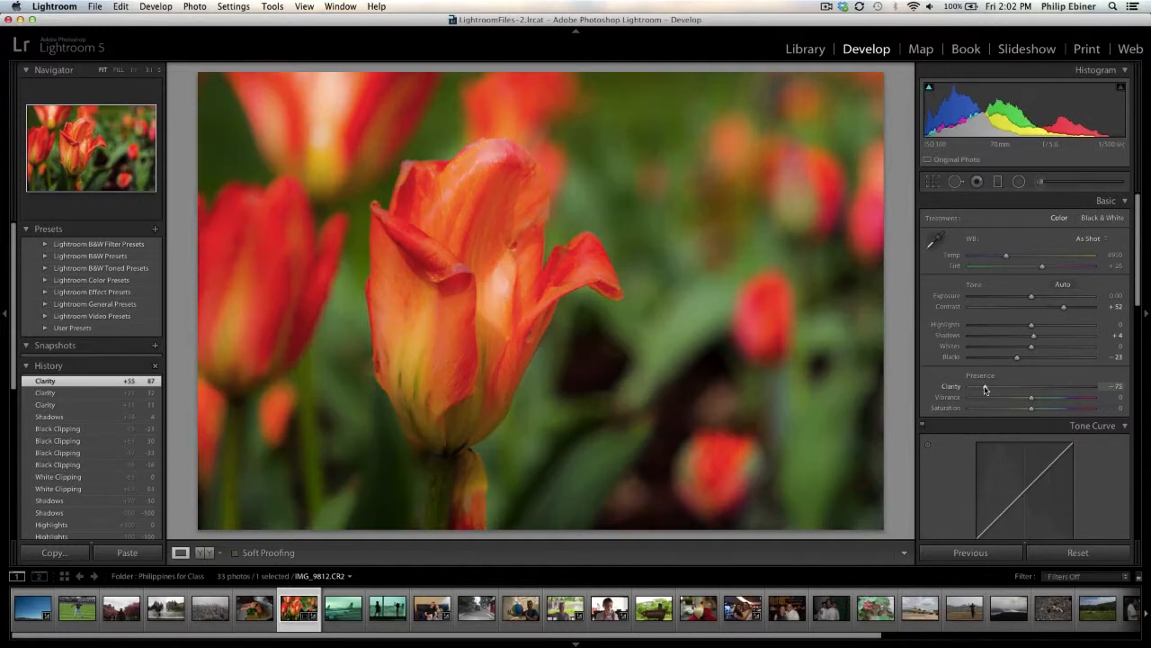
left_click_drag(985, 389, 1036, 388)
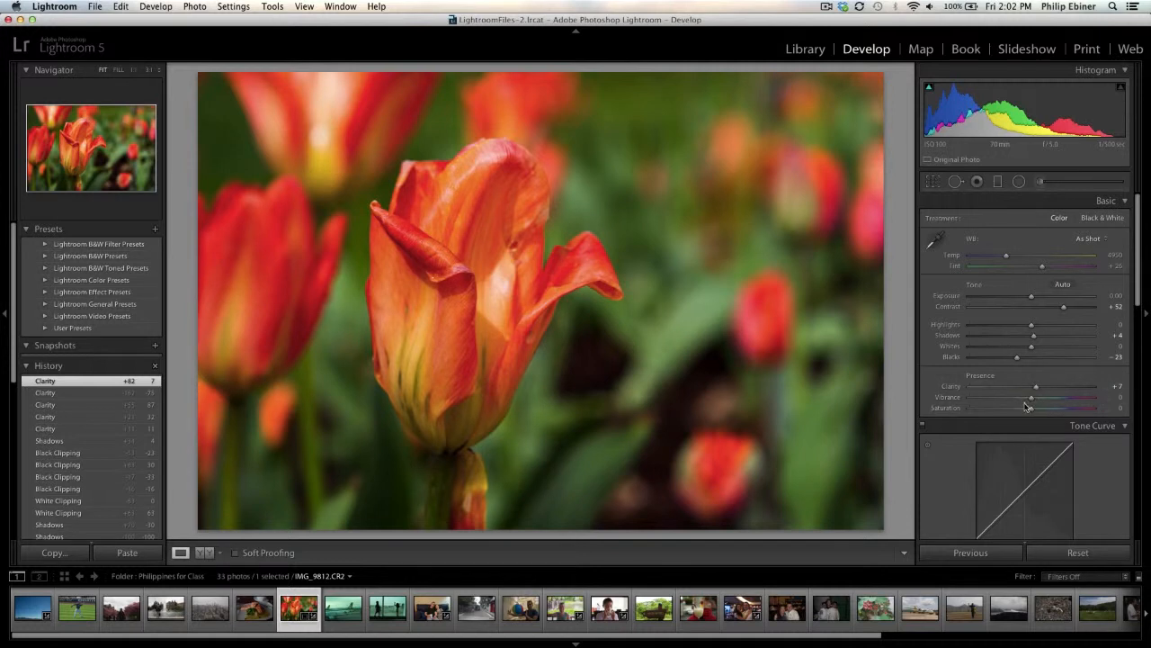
Try the tulip photo's saturation at +58 and -100, and reset it to 0
left_click_drag(1031, 408, 1068, 415)
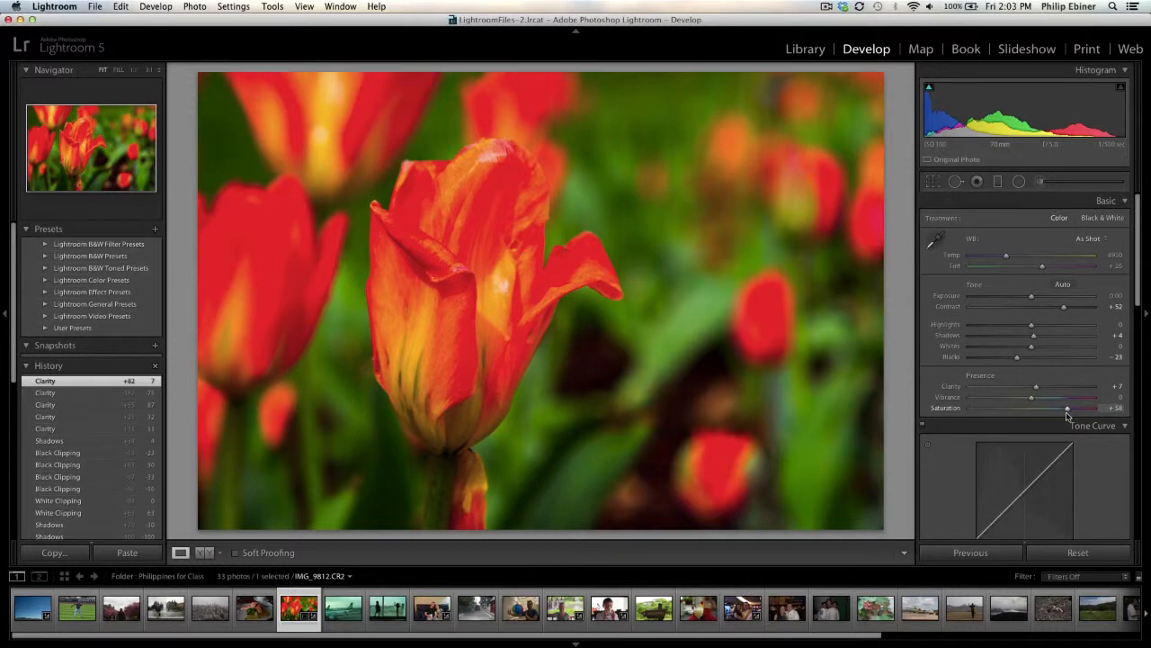
left_click_drag(1068, 415, 952, 416)
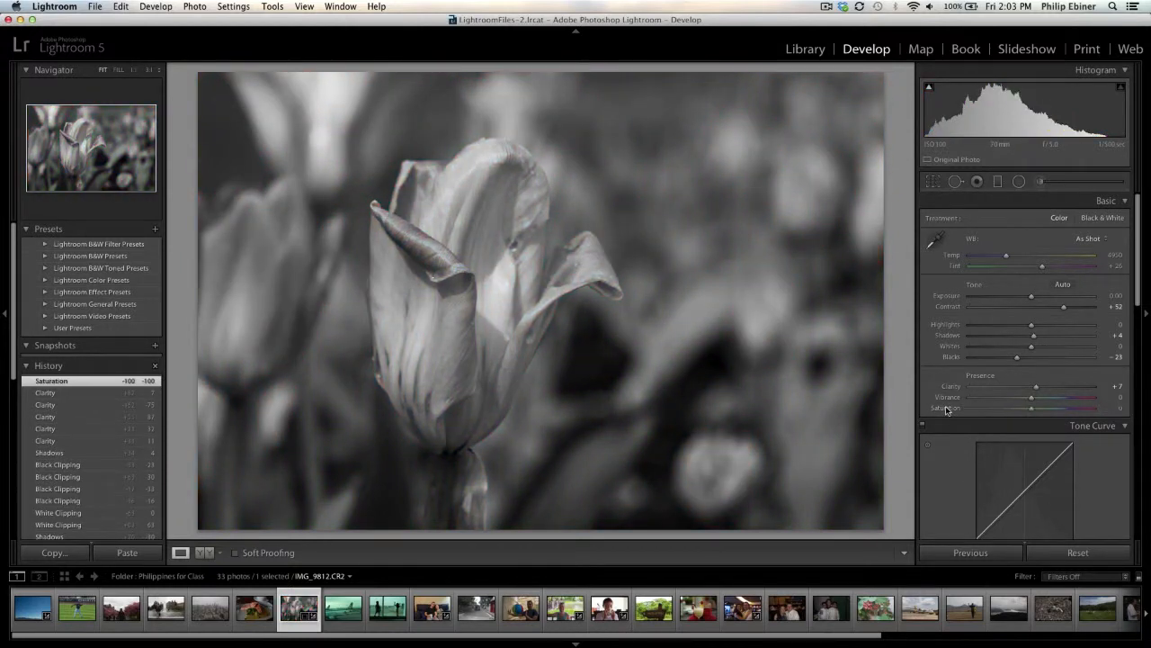
double_click(945, 410)
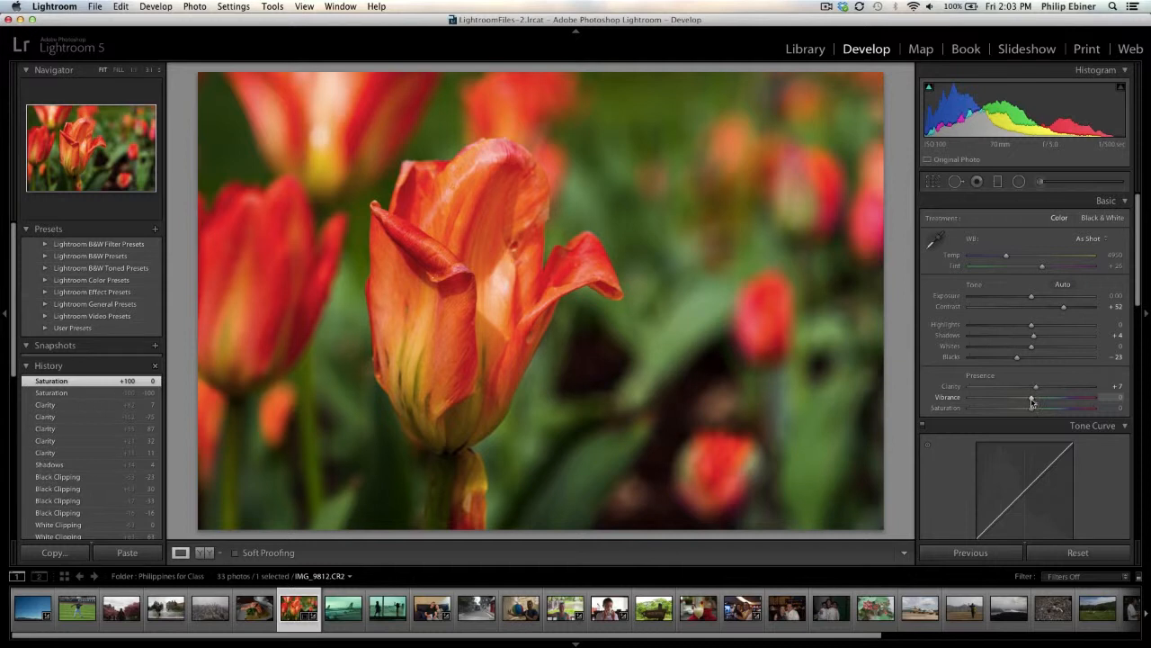
Try the tulip photo's vibrance at +100, +52 and +47, and reset it to 0
left_click_drag(1034, 401, 1112, 409)
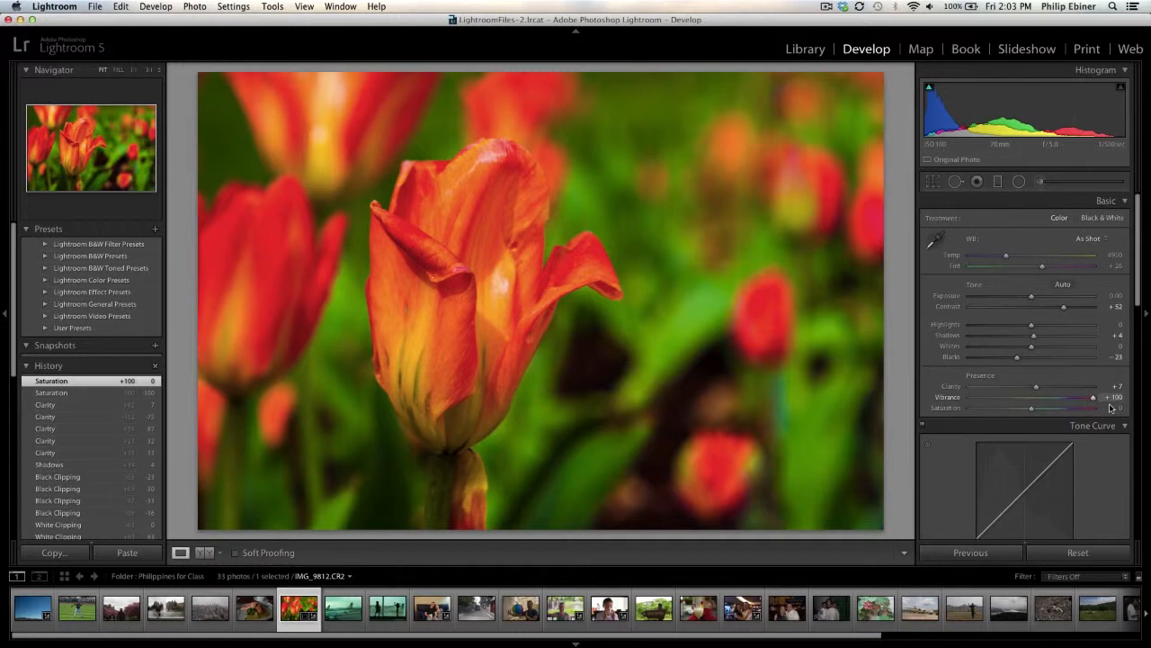
left_click_drag(1112, 408, 1112, 408)
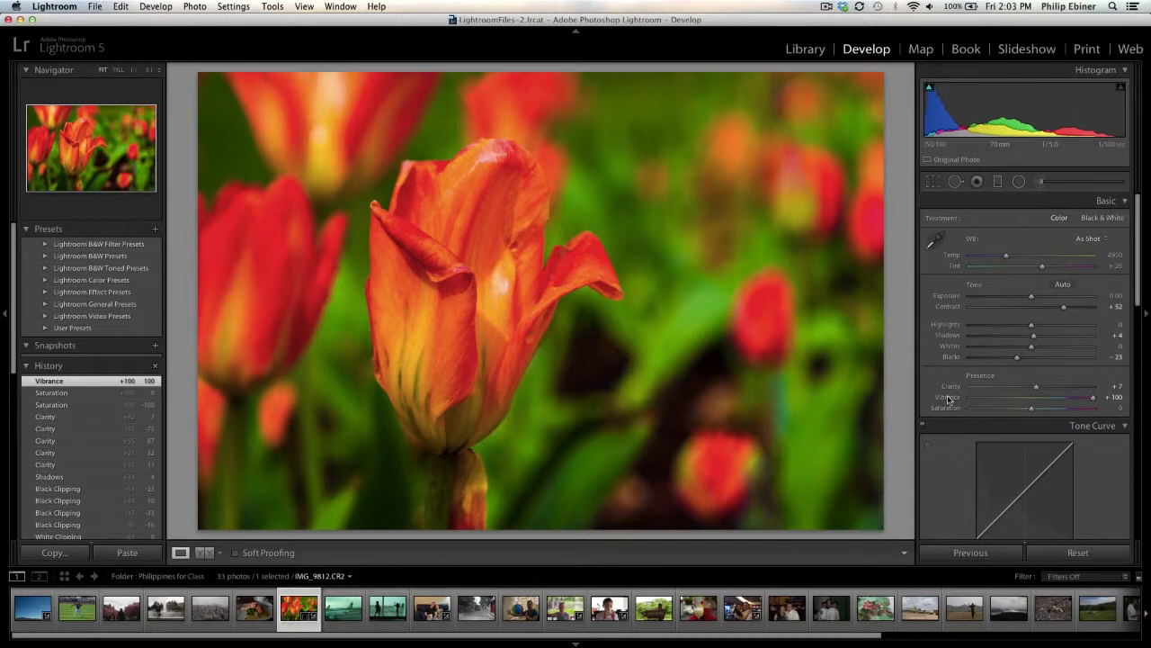
left_click(1062, 396)
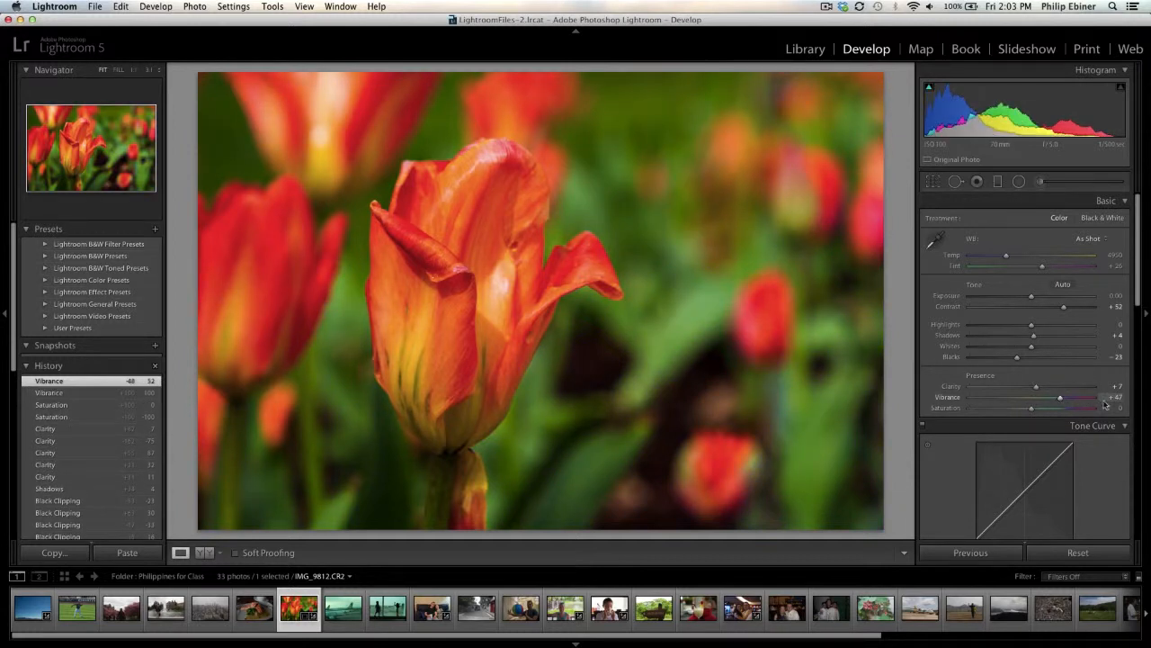
double_click(947, 396)
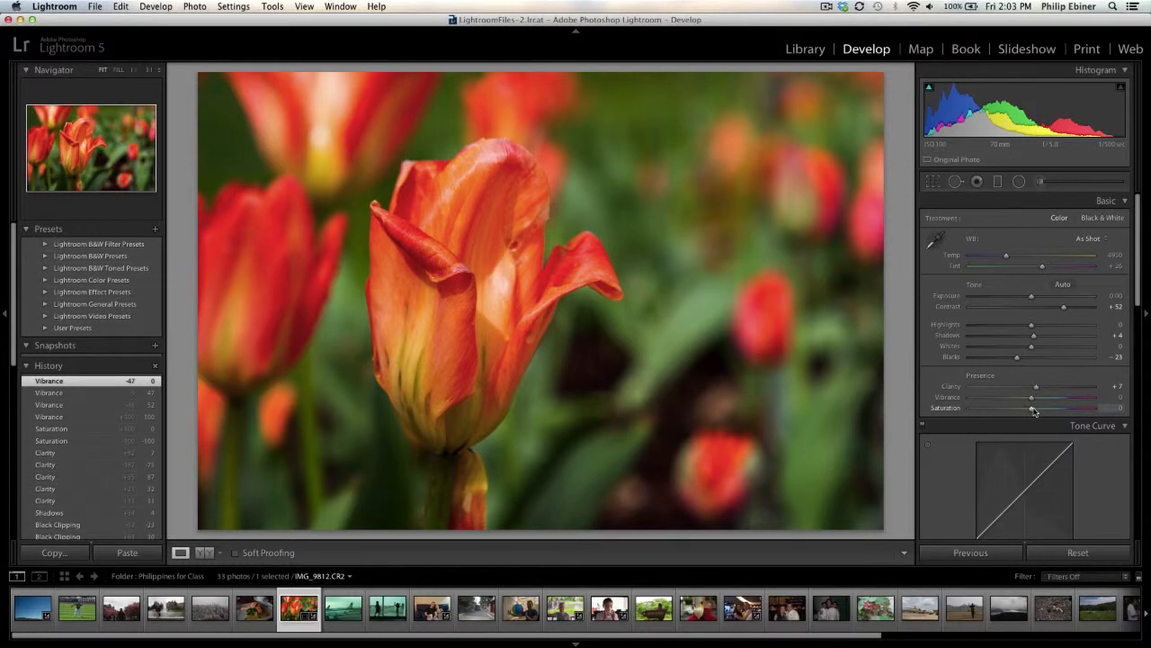
Test the tulip photo's saturation at +100, reset it to 0, and set the vibrance to +27
left_click_drag(1034, 411, 1112, 411)
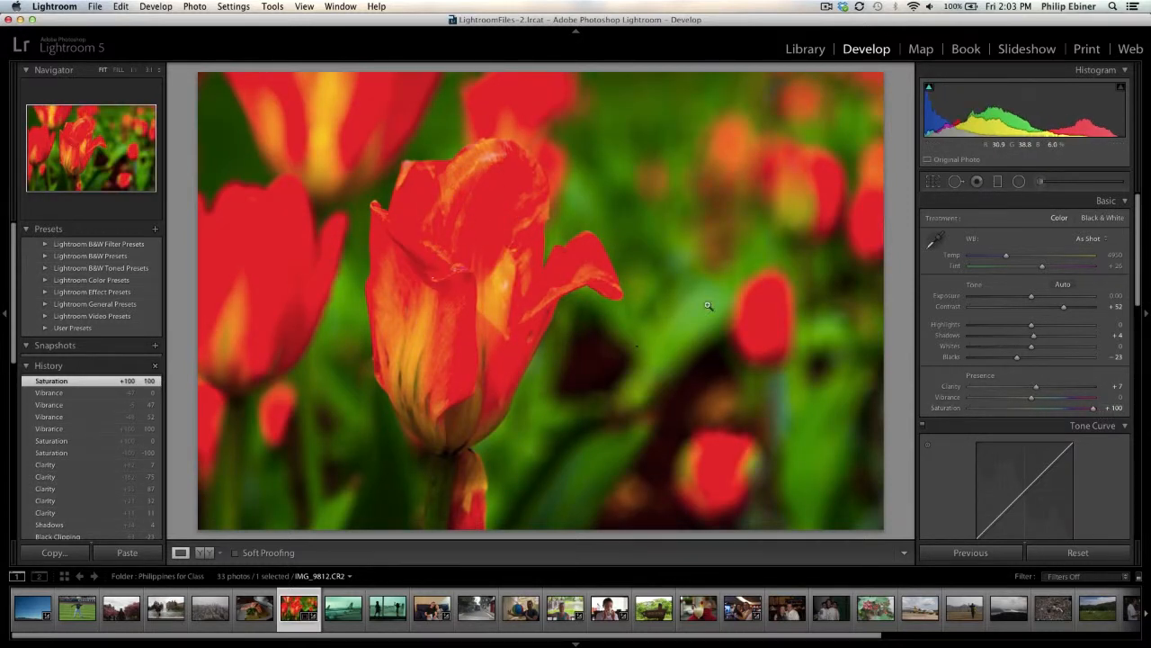
double_click(939, 412)
left_click_drag(1030, 401, 1048, 404)
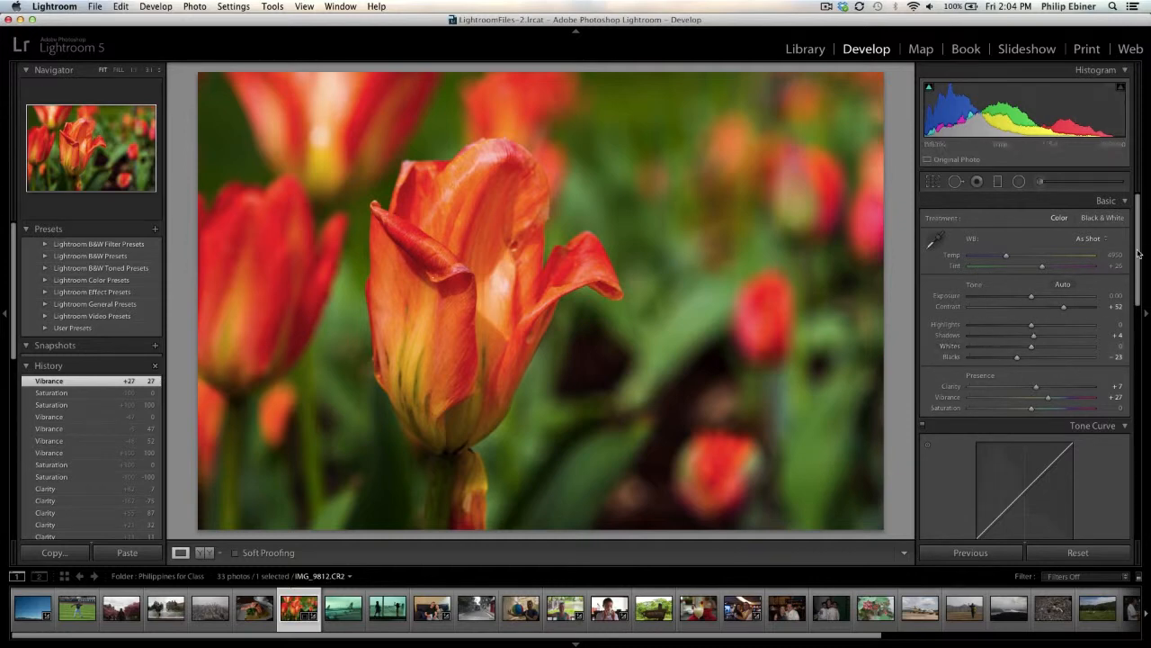
left_click_drag(1138, 258, 1130, 390)
scroll(1130, 389, "up", 10)
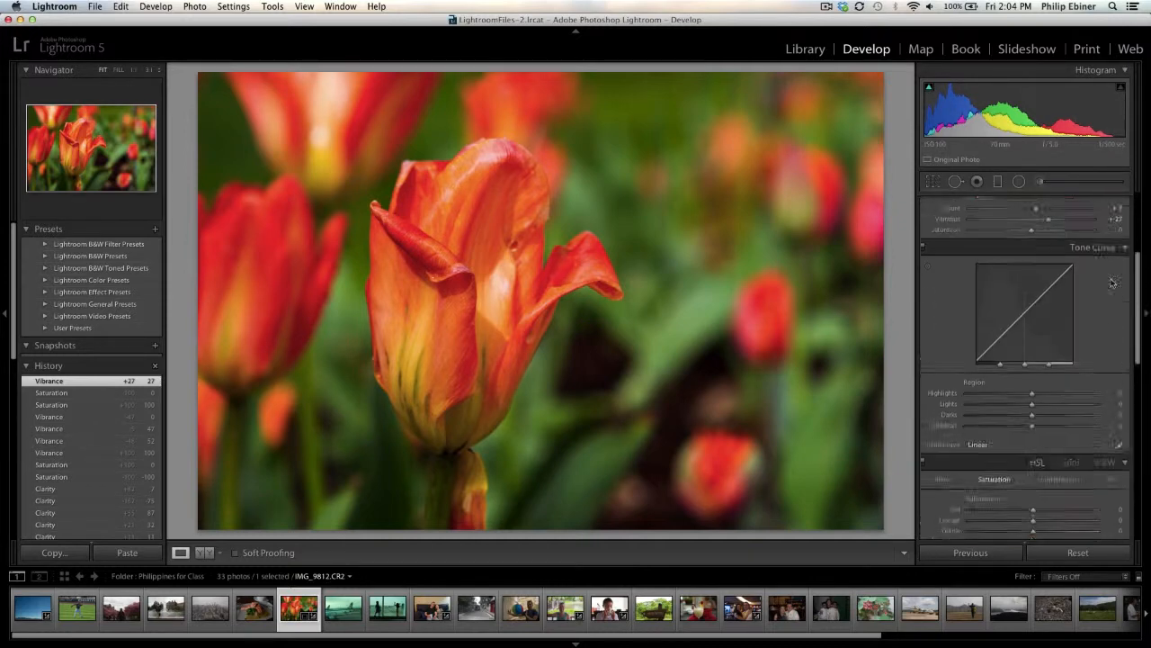